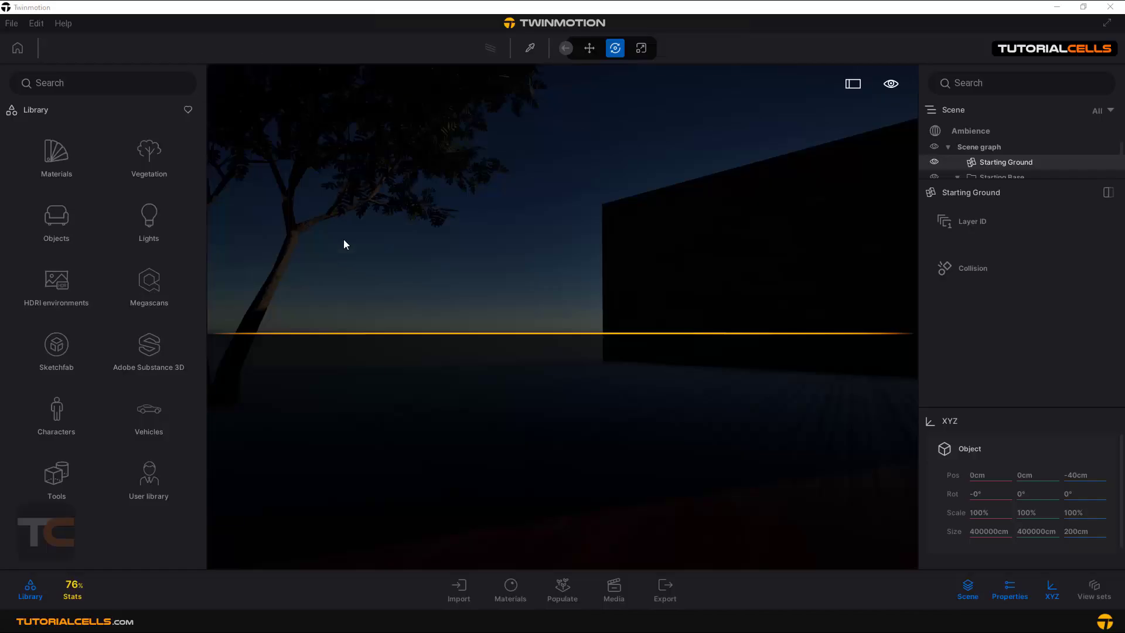
Open the Lights library and scroll through its omnidirectional, spot, neon, area and IES presets
click(143, 216)
scroll(140, 272, down, 3)
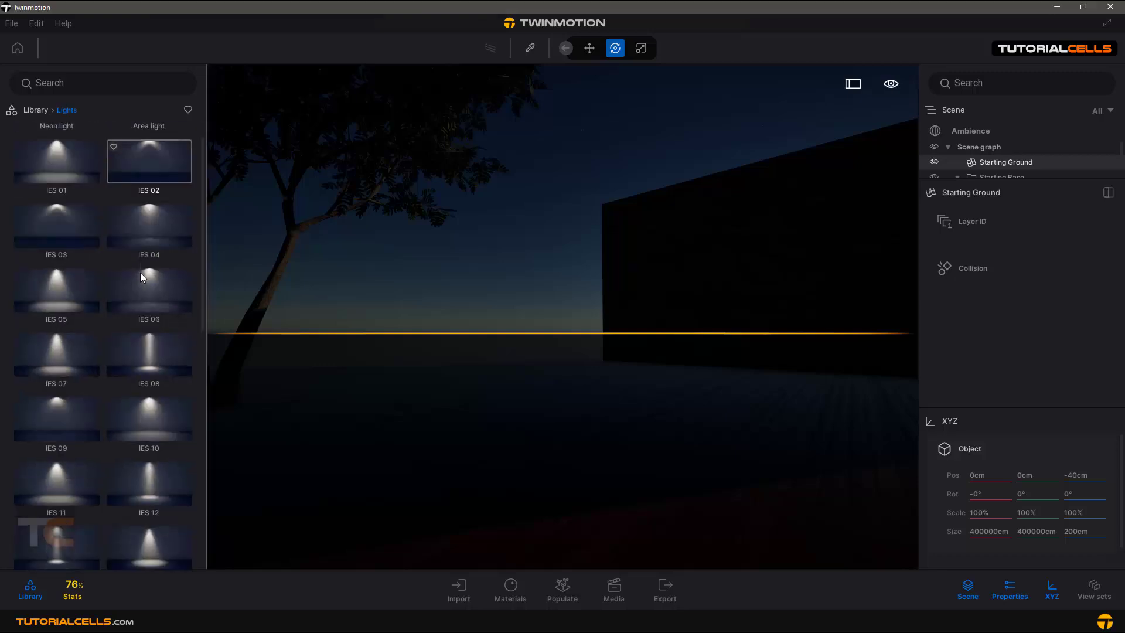
scroll(138, 346, up, 1)
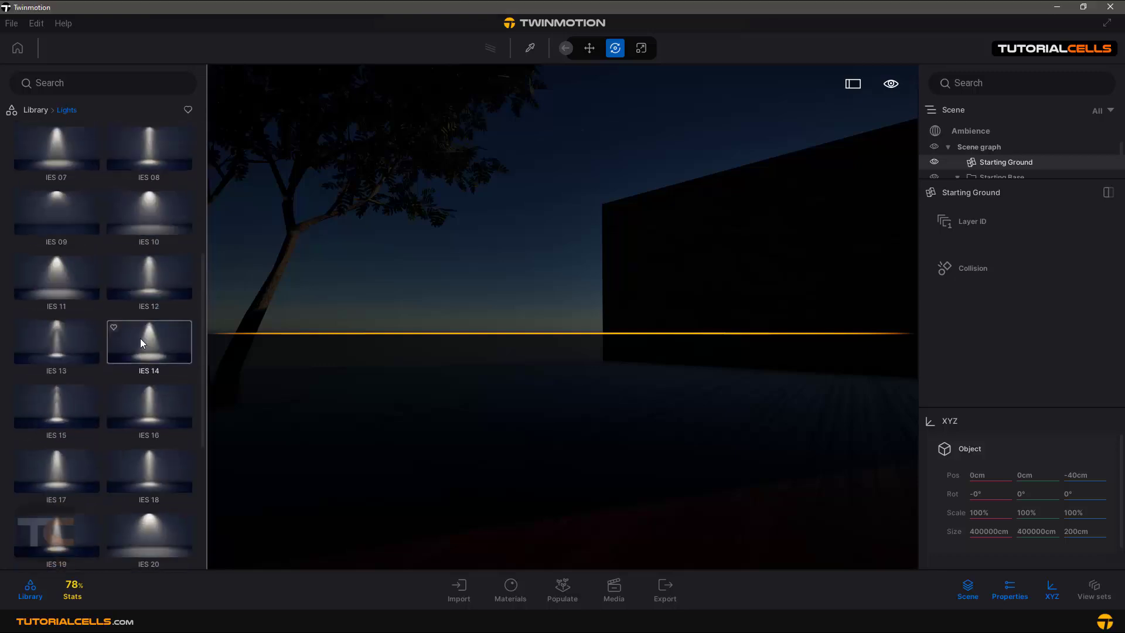
scroll(146, 273, up, 5)
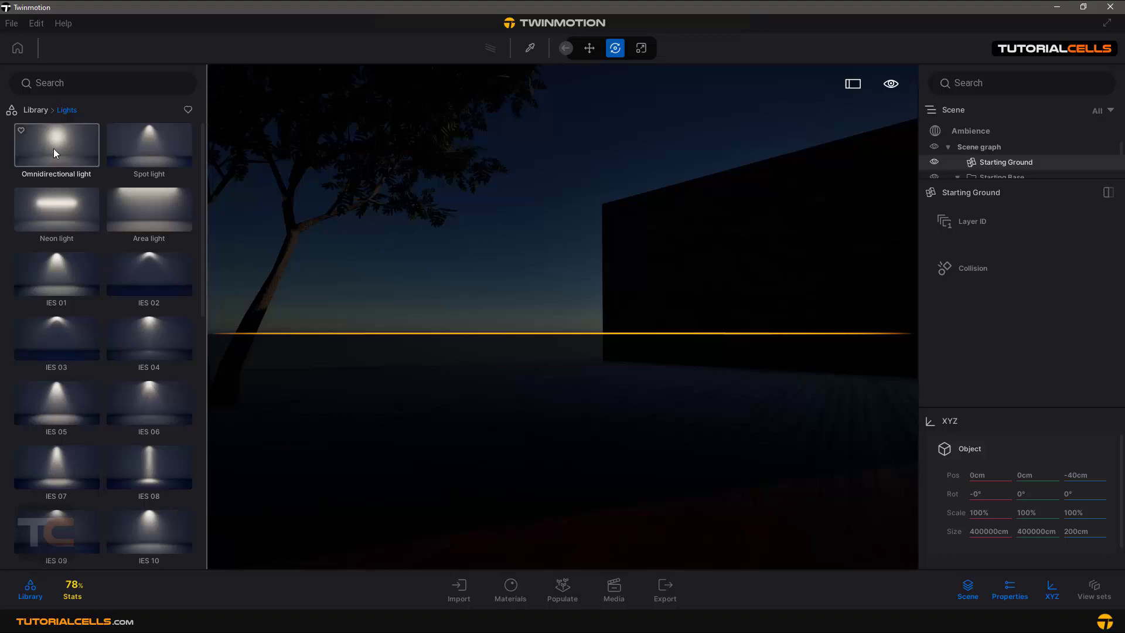
Drop an omnidirectional light onto the wooden deck and raise it above the deck
drag(54, 152, 518, 425)
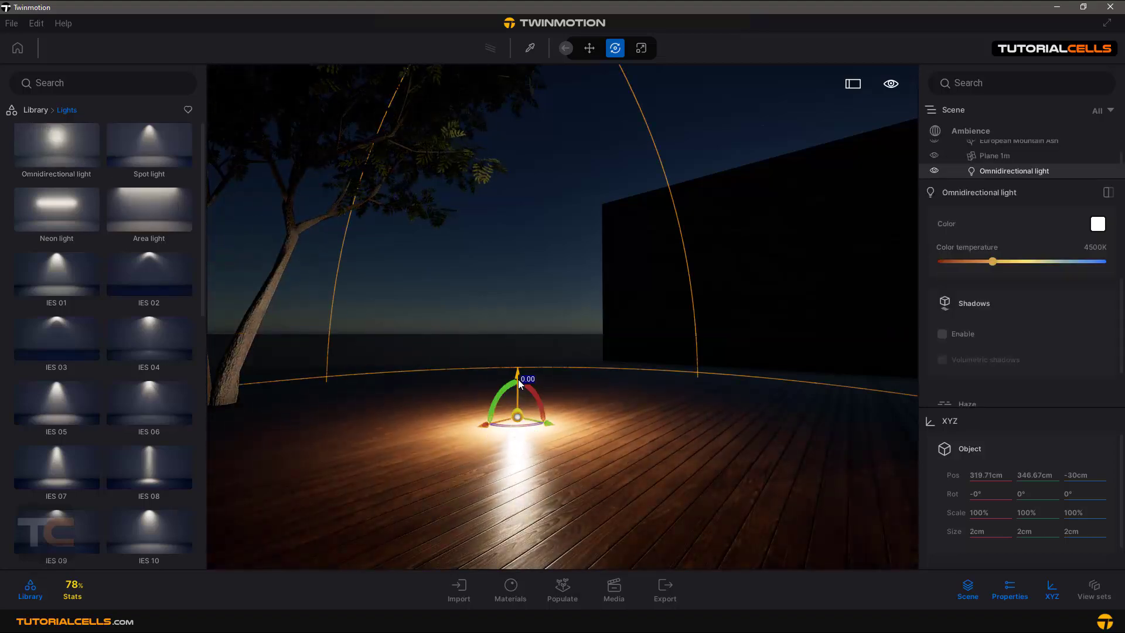
drag(518, 378, 528, 250)
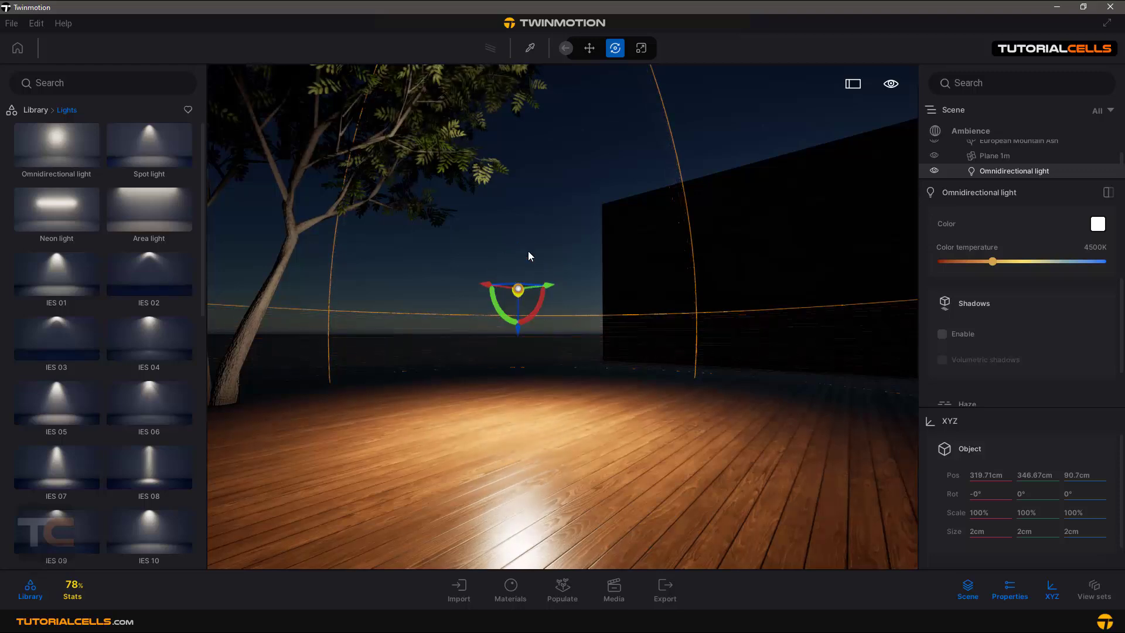
scroll(529, 246, down, 6)
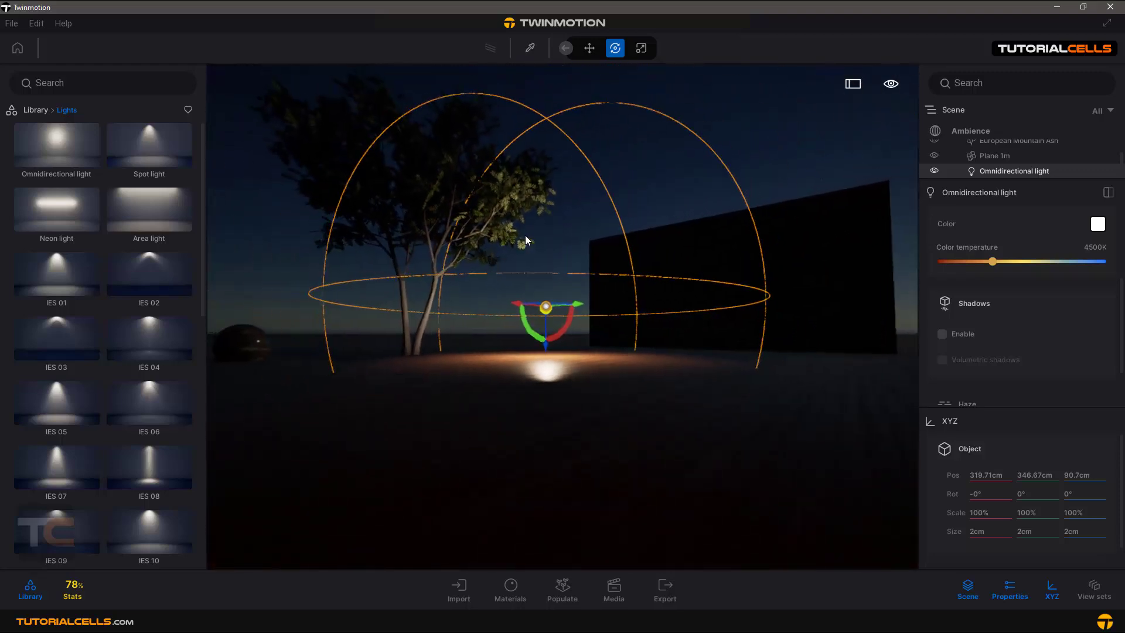
scroll(525, 241, up, 3)
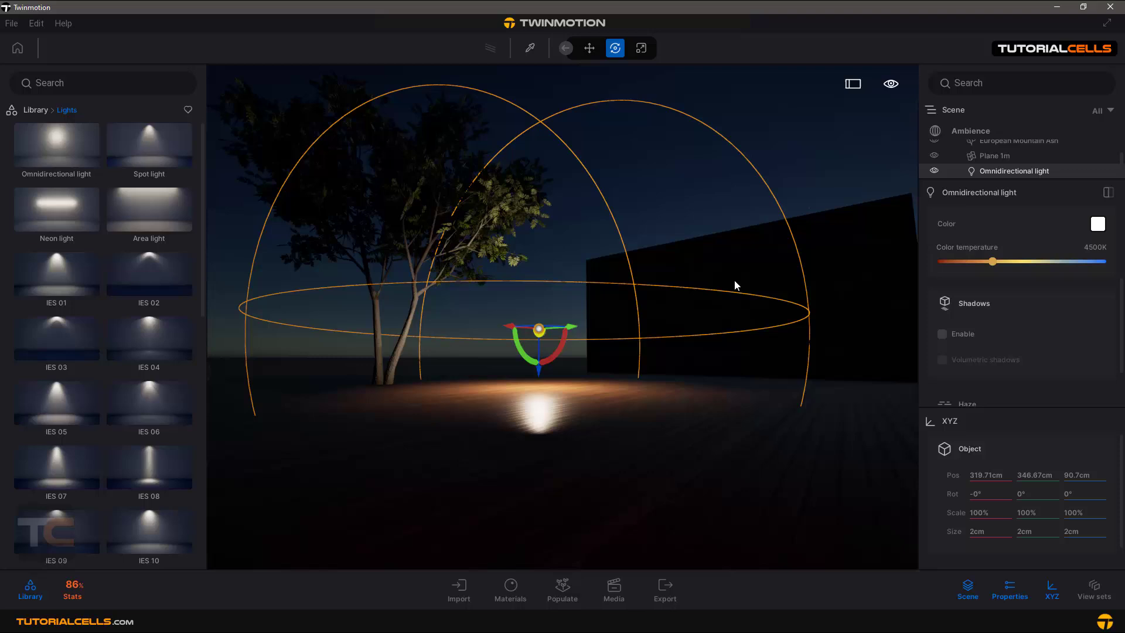
Reposition the light near the tree at about 270.78, 268.16, 120.52 cm
right_drag(736, 285, 635, 246)
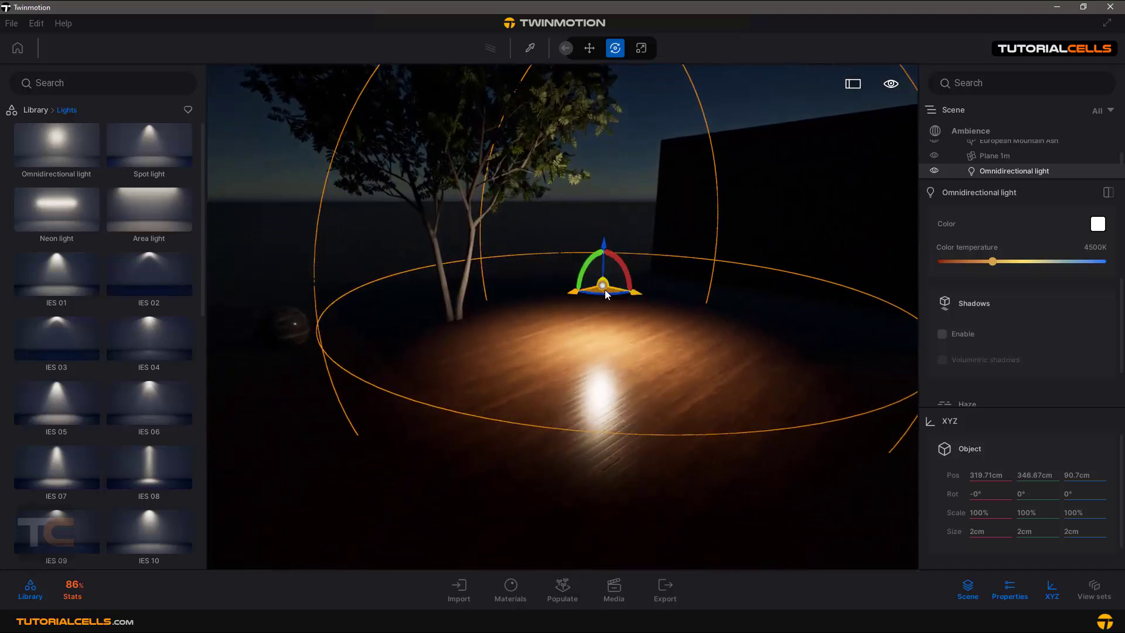
drag(606, 294, 560, 286)
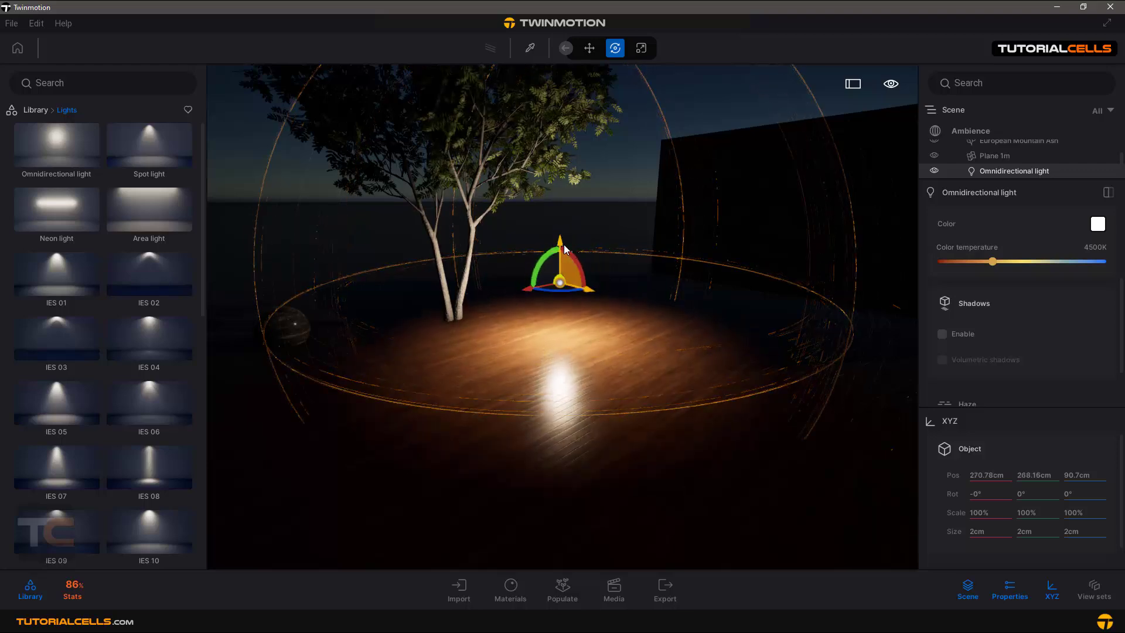
drag(564, 248, 567, 163)
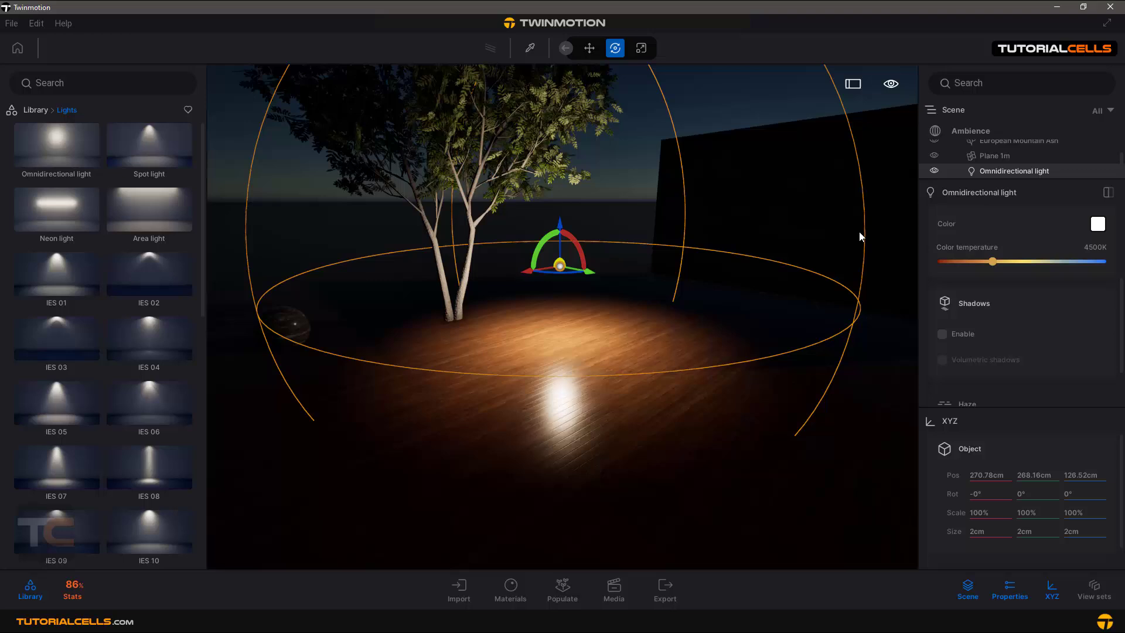
Toggle the light off and back on, then set intensity to 2554.74 lm and attenuation to 1278.5 cm
scroll(1000, 326, up, 3)
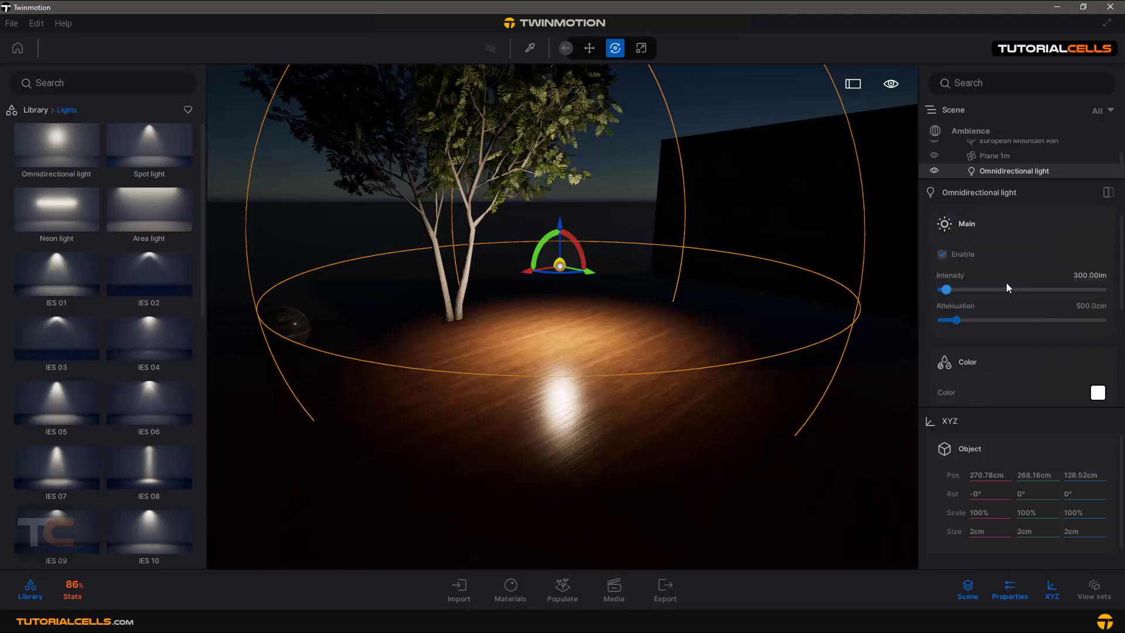
click(942, 254)
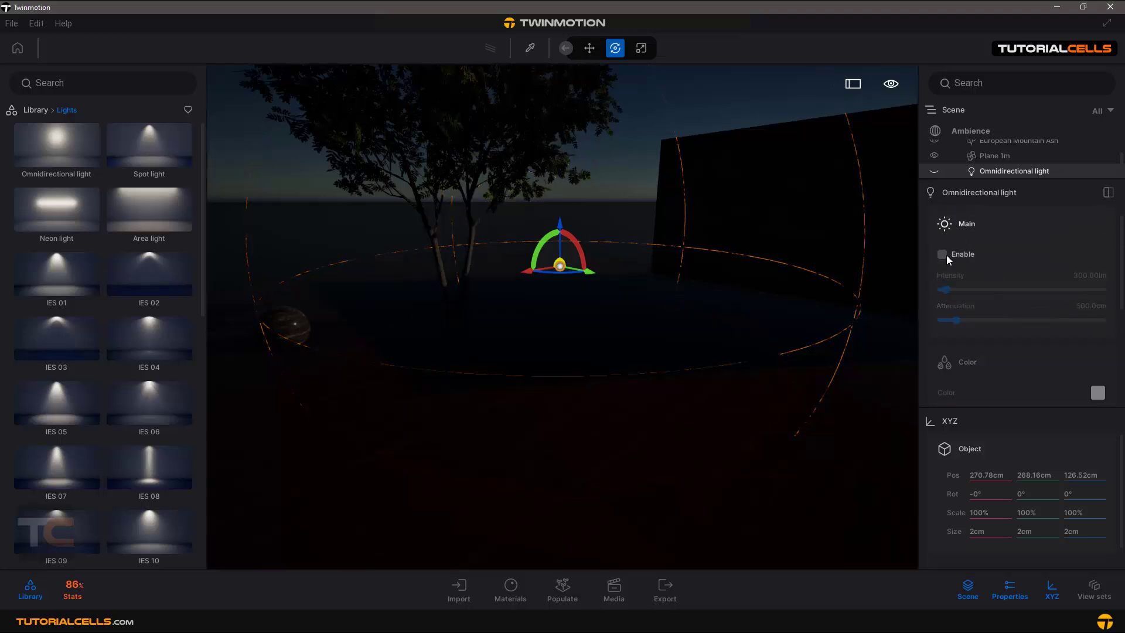
click(945, 255)
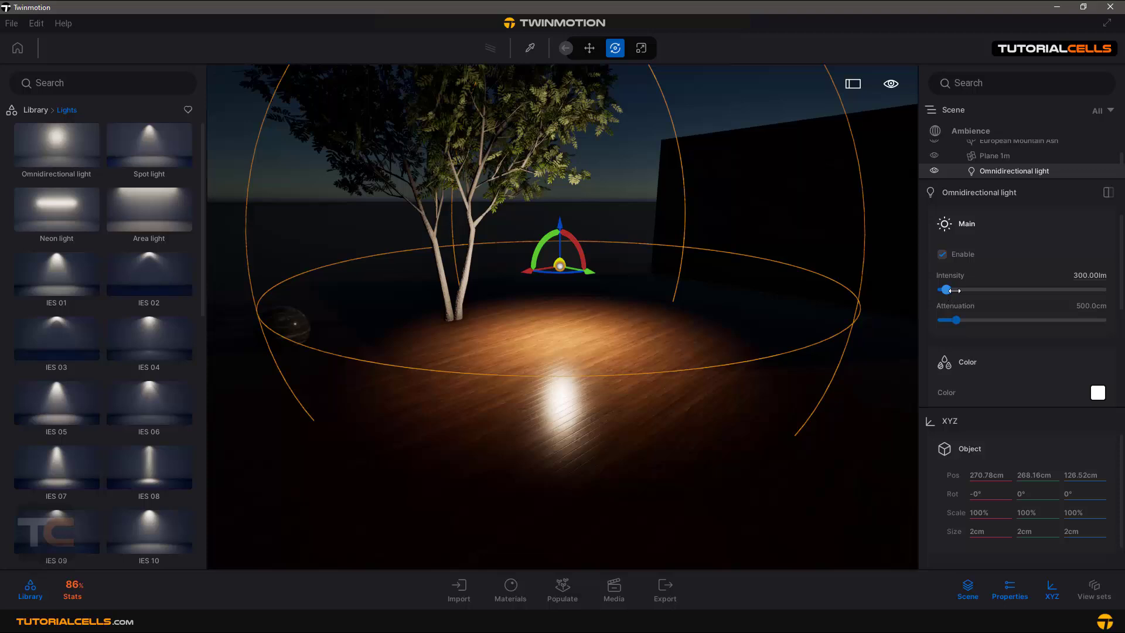
drag(954, 291, 982, 291)
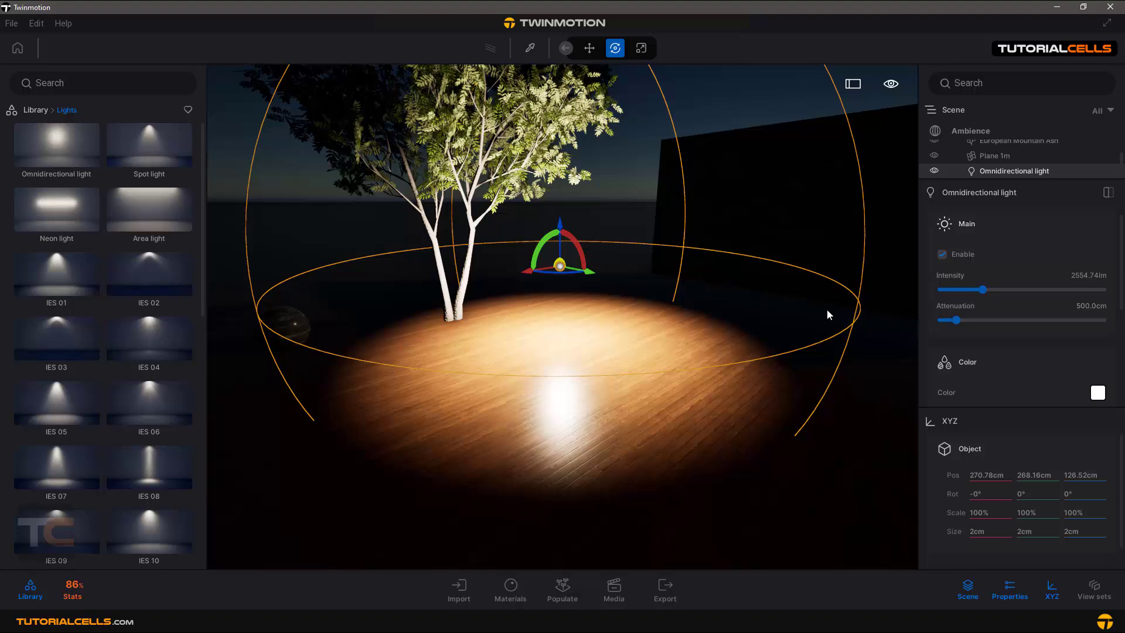
scroll(827, 308, down, 3)
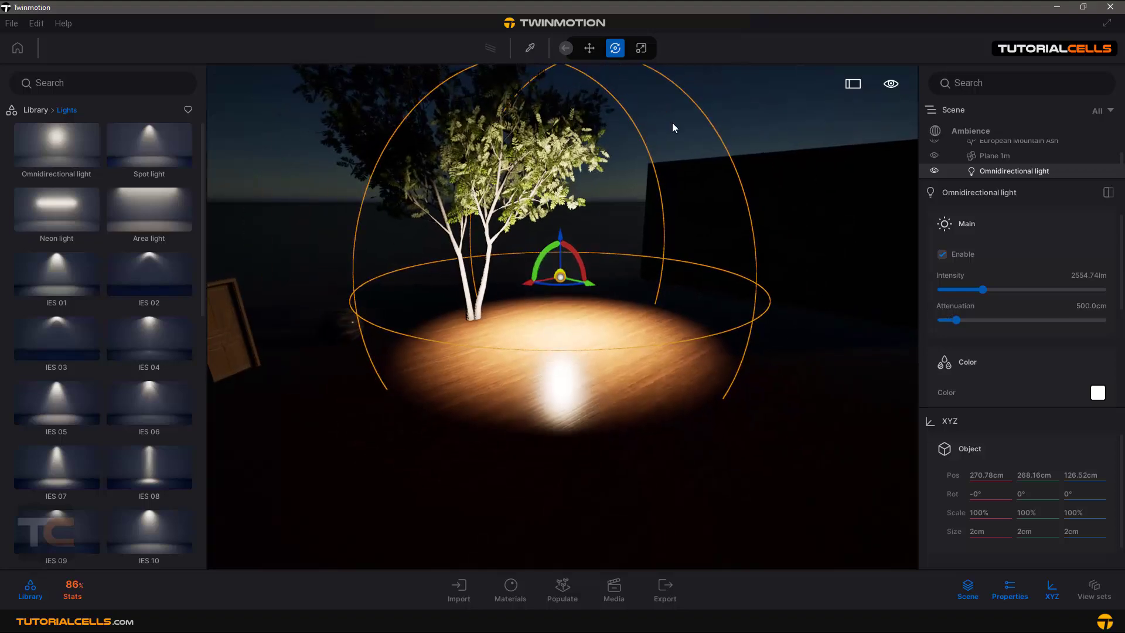
drag(958, 321, 981, 321)
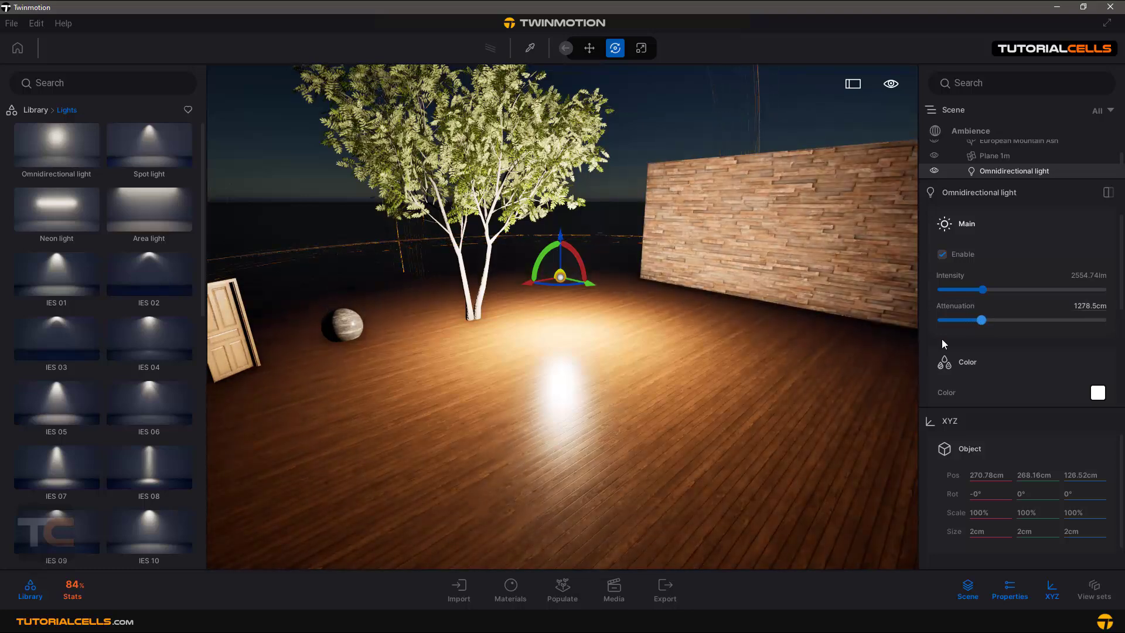
scroll(955, 364, down, 2)
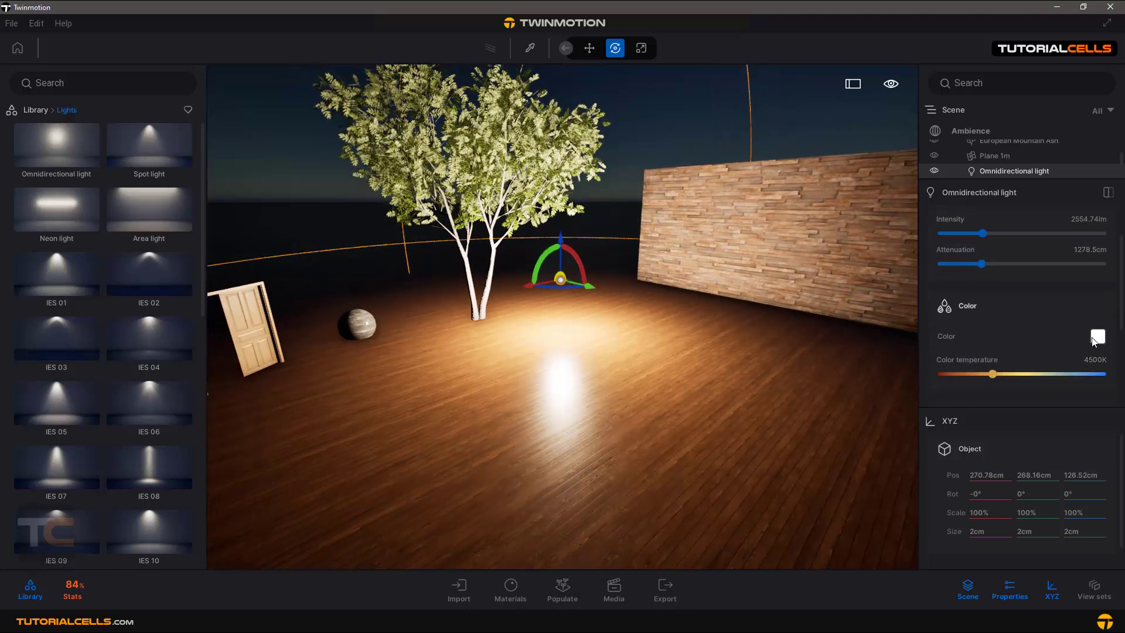
Preview colours in the Color Picker, cancel to keep white, and cool the colour temperature from 4500K
click(1093, 341)
click(448, 278)
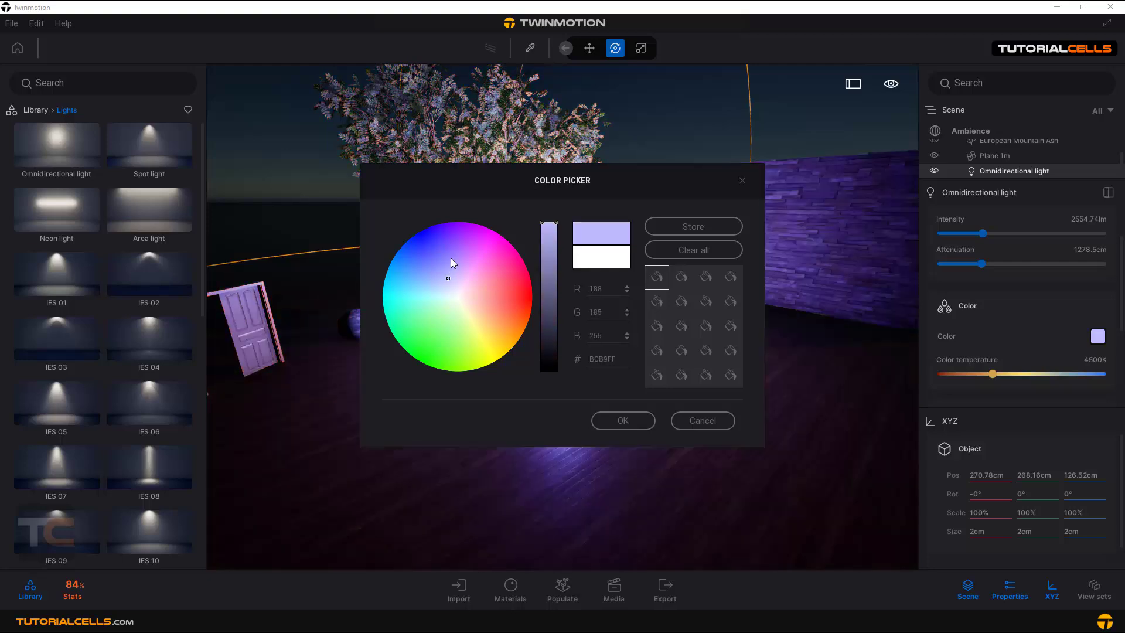
drag(453, 262, 492, 287)
click(457, 296)
click(703, 420)
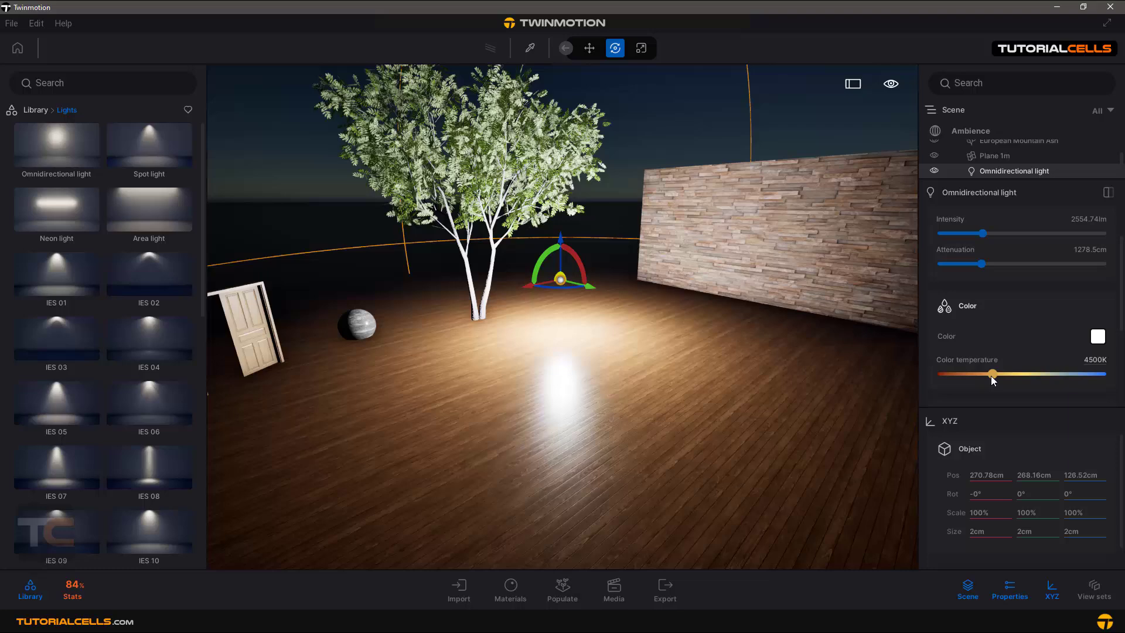
drag(992, 379, 1026, 377)
Settle colour temperature at 6580K, enable shadows after an off/on comparison, and expand Misc. settings
click(1052, 589)
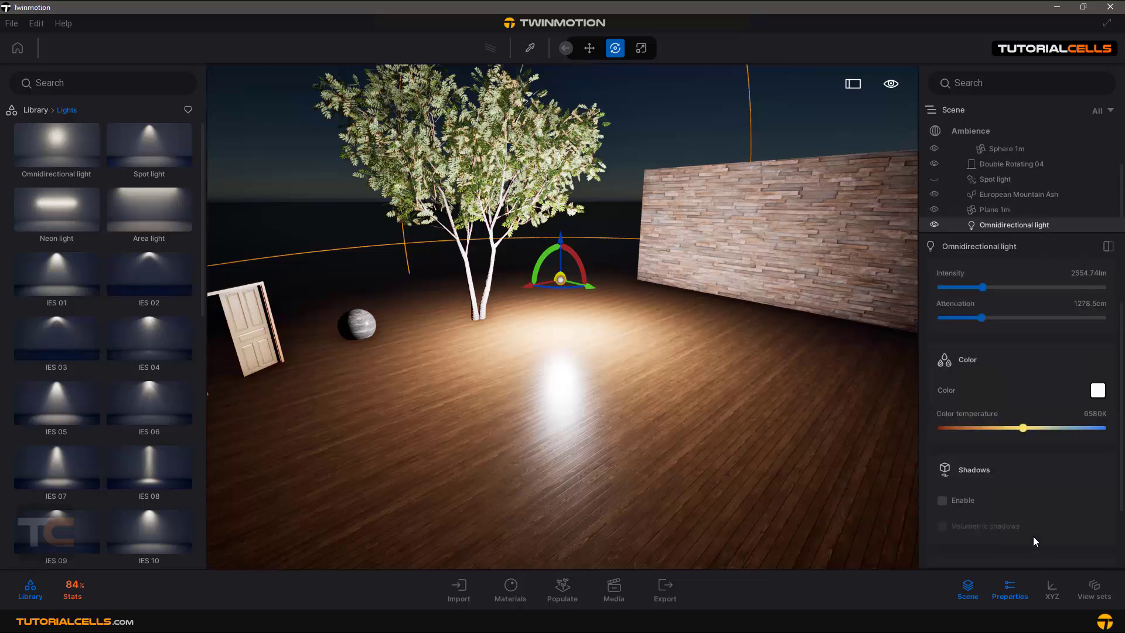
scroll(1019, 481, down, 3)
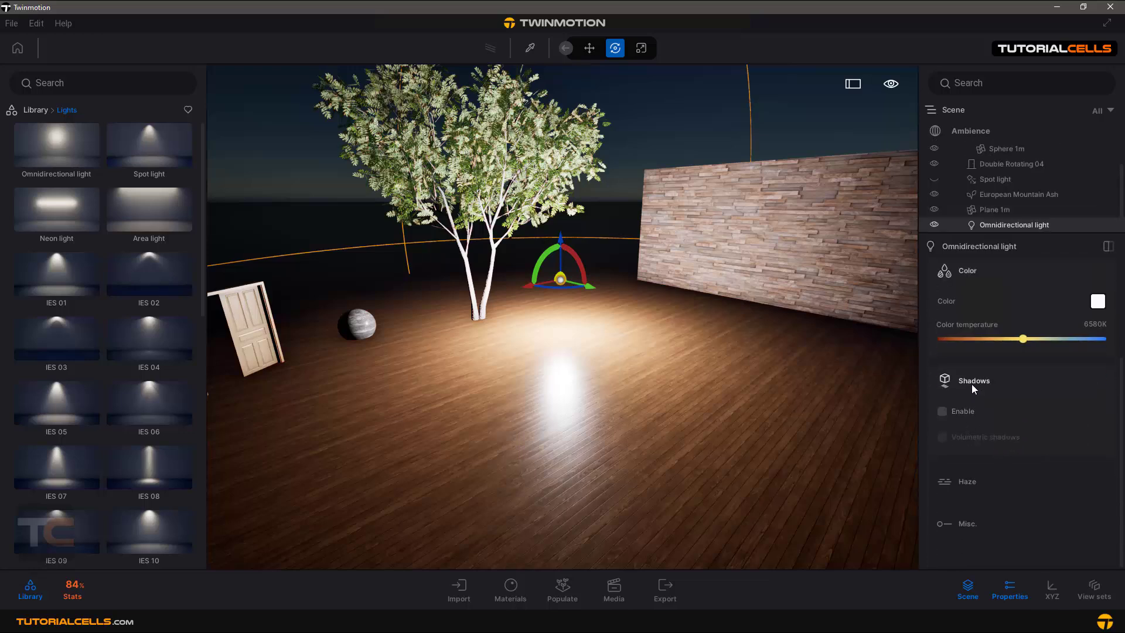
click(963, 410)
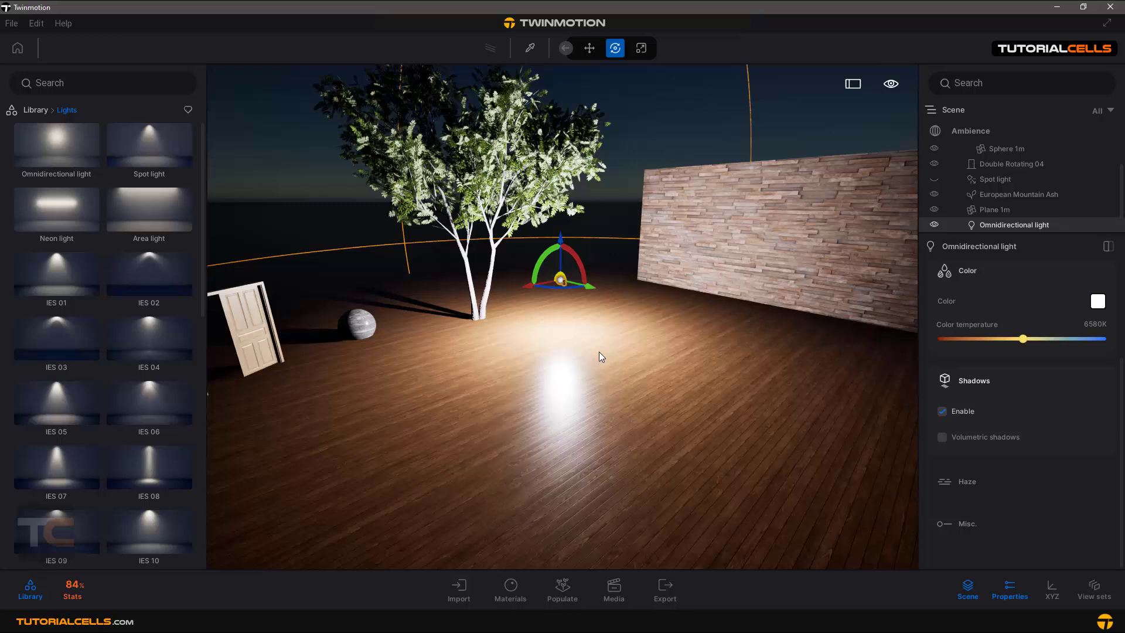
click(950, 410)
click(951, 410)
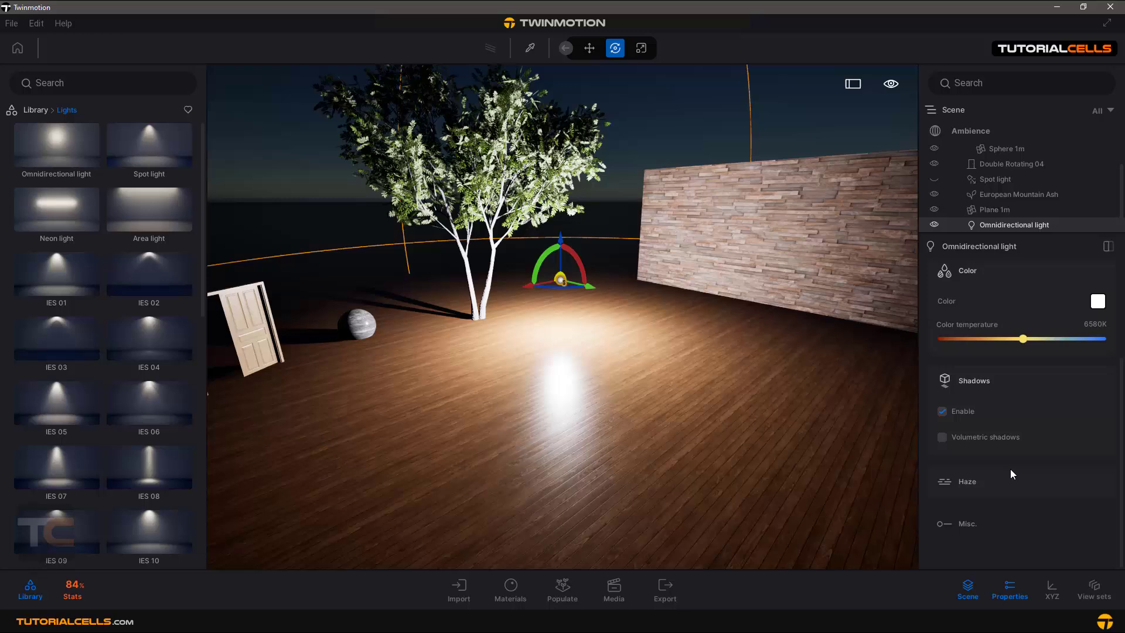
click(971, 520)
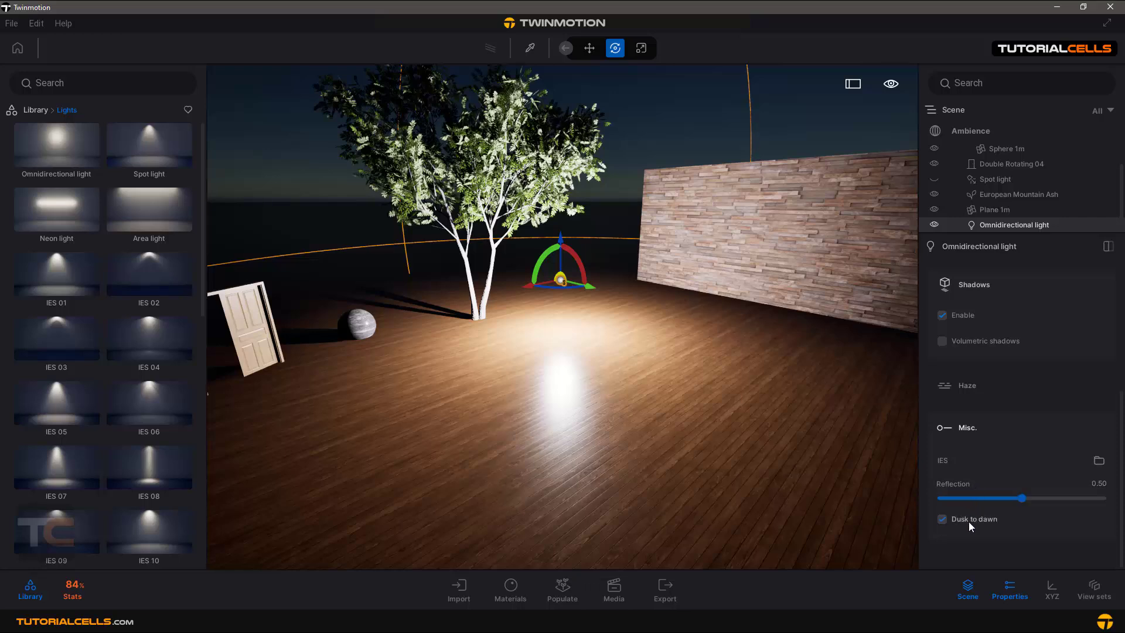
Shift the time of day briefly toward daylight, then set it to 17:24
click(890, 87)
mouse_move(893, 121)
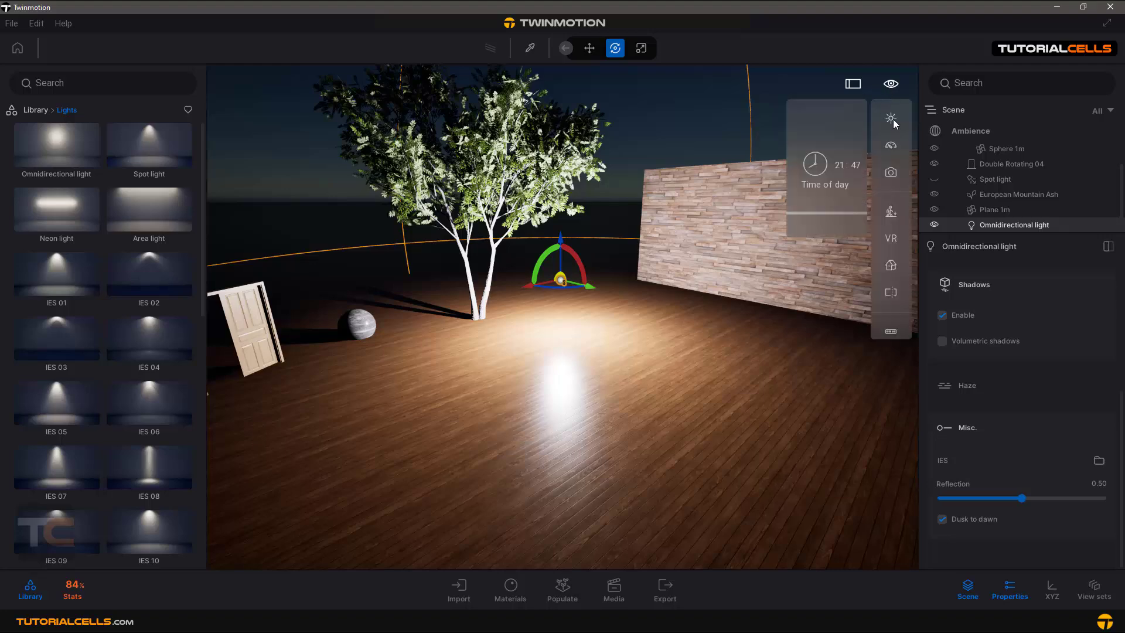
drag(822, 212, 824, 208)
click(890, 84)
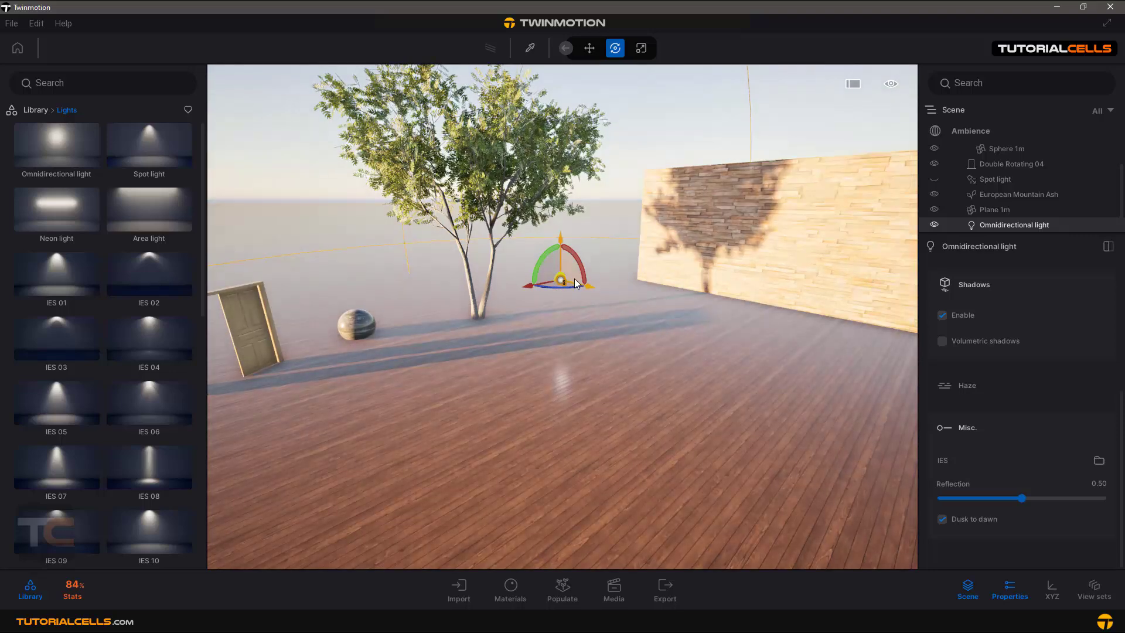
click(891, 84)
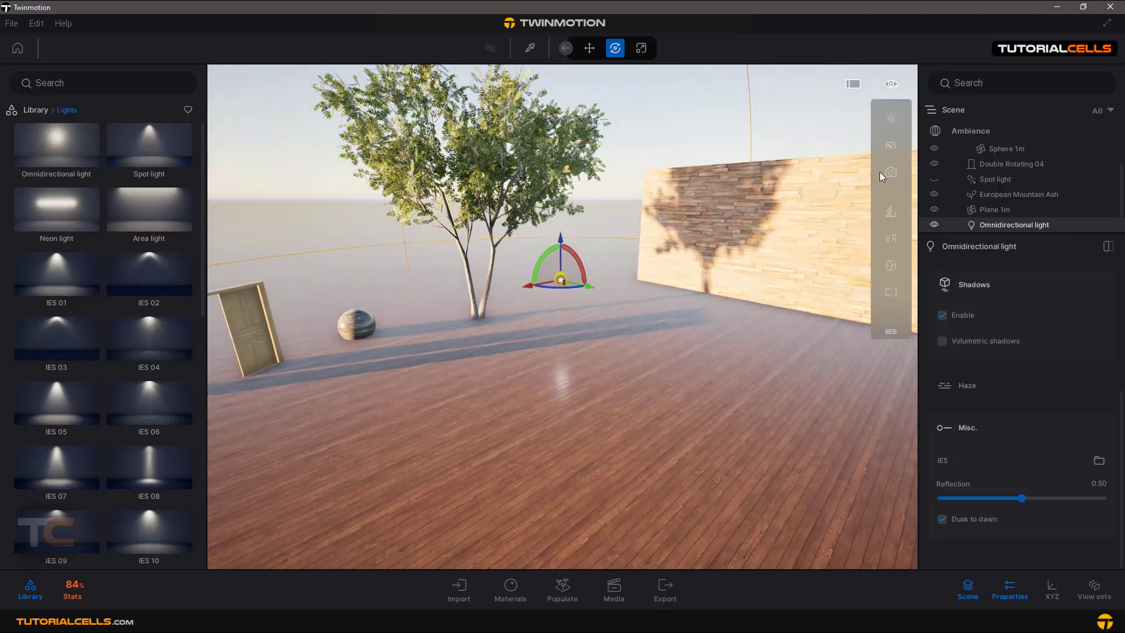
click(889, 119)
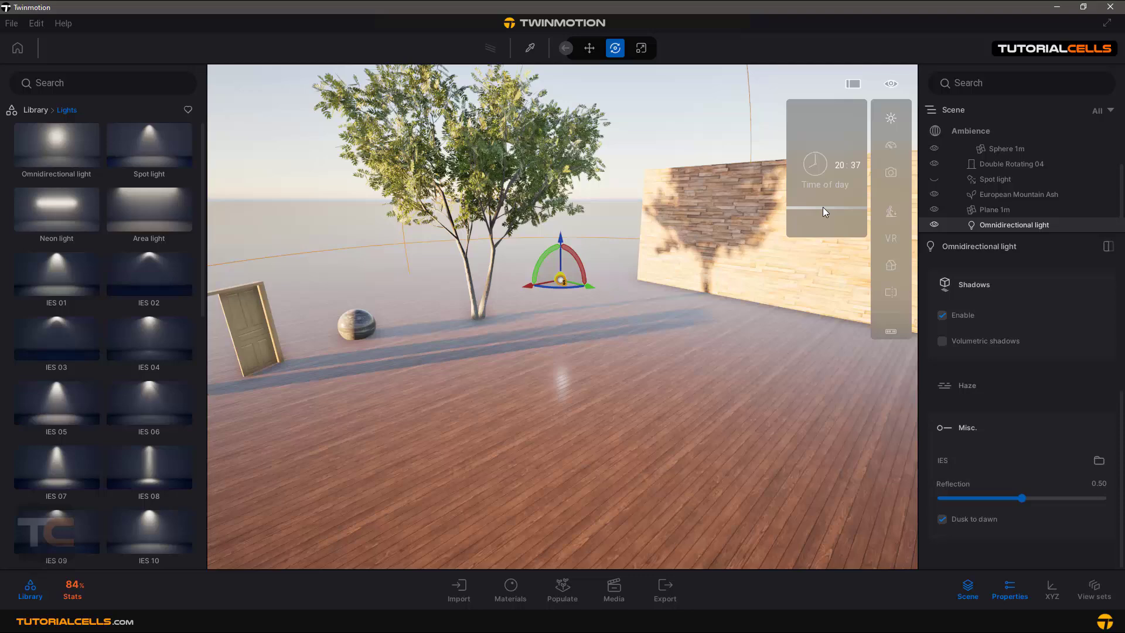
drag(823, 206, 932, 149)
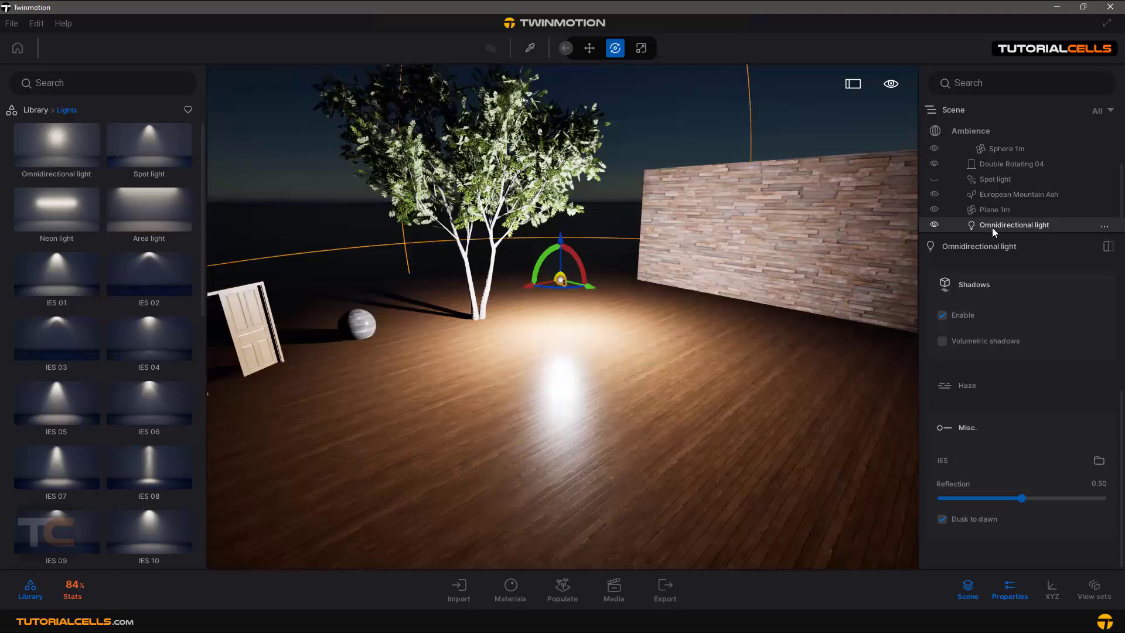
Delete the omnidirectional light, place a spot light on the floor and raise it
key(Delete)
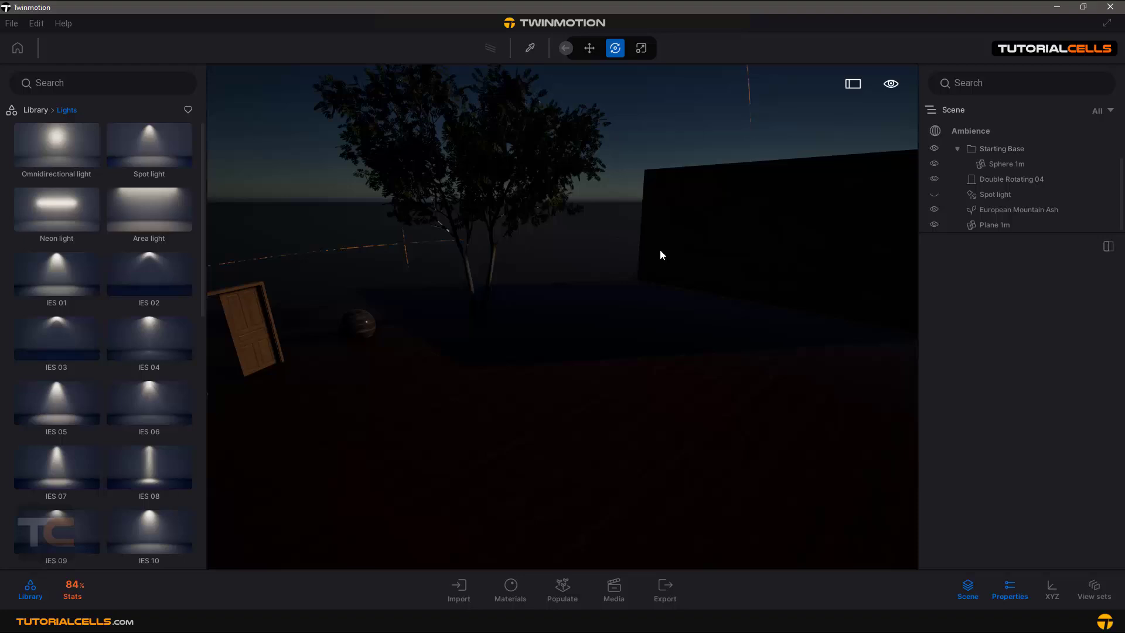
drag(148, 144, 585, 359)
drag(582, 315, 570, 142)
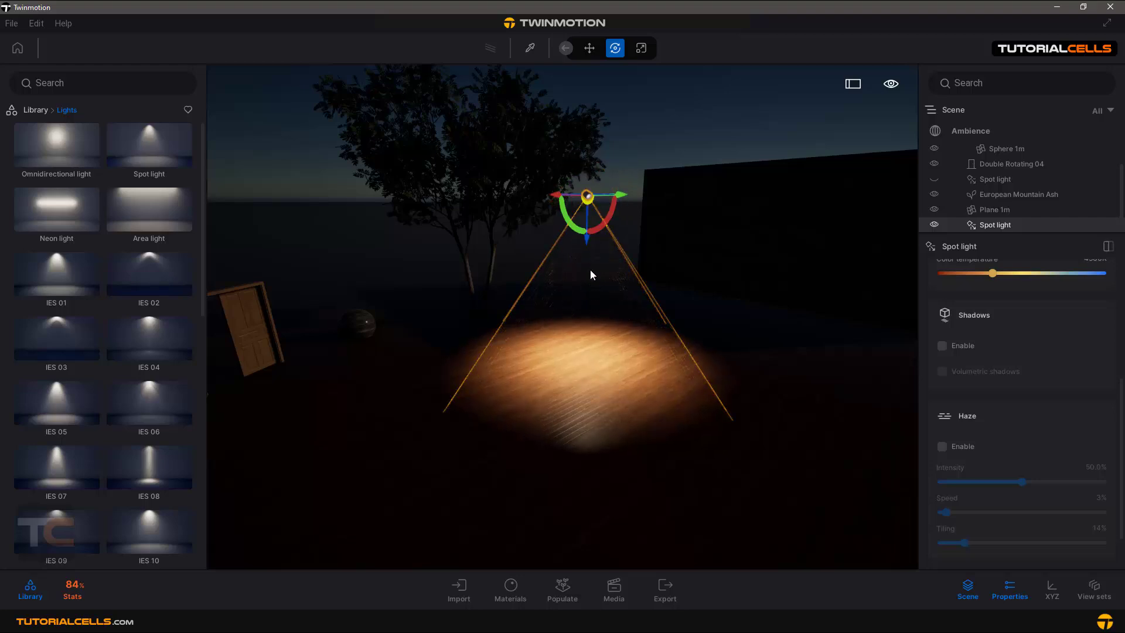
Tilt the spot light down so its pool of light lands beside the tree
scroll(620, 276, up, 5)
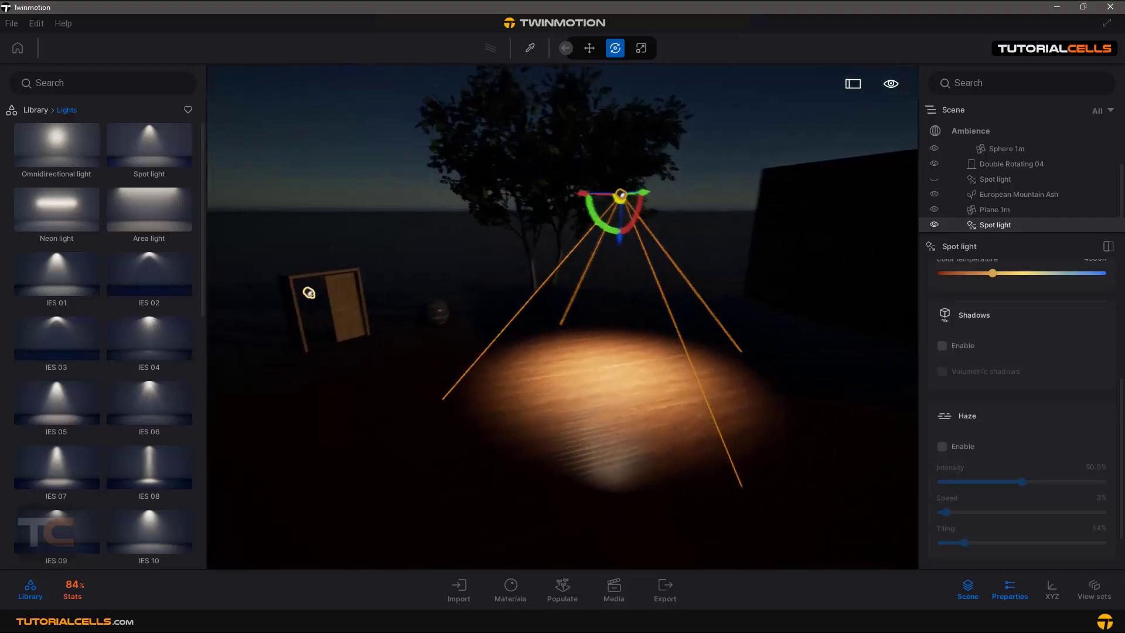
right_drag(620, 275, 627, 171)
drag(629, 172, 616, 225)
scroll(1019, 314, up, 5)
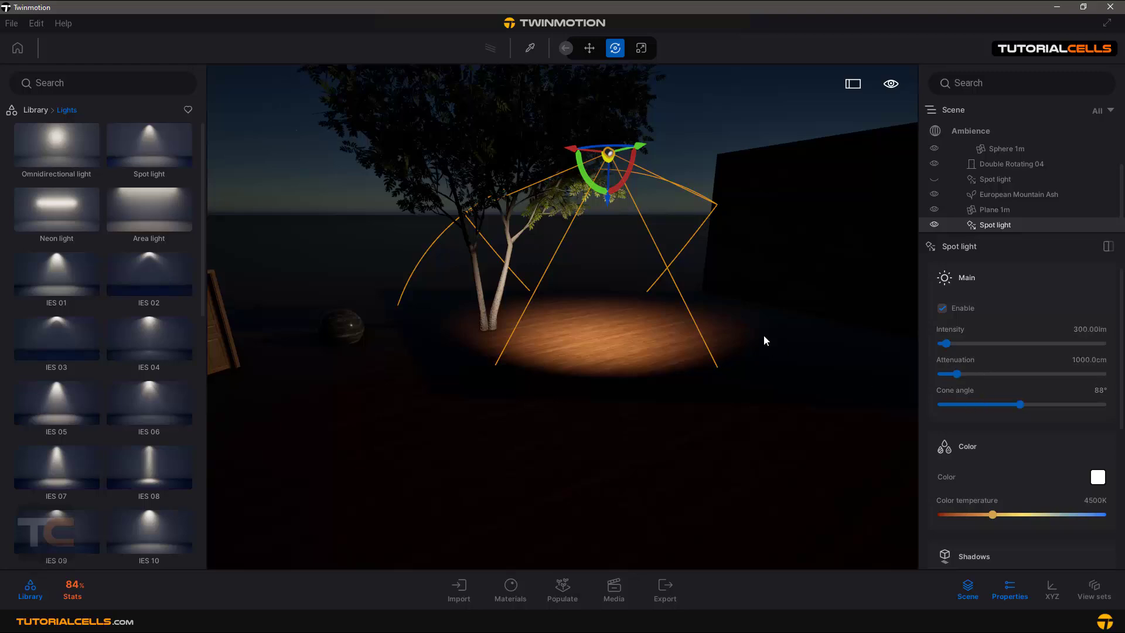
Narrow the spot light's cone to 71°, then delete it and turn the view toward the door
drag(763, 335, 797, 336)
drag(1019, 401, 1014, 435)
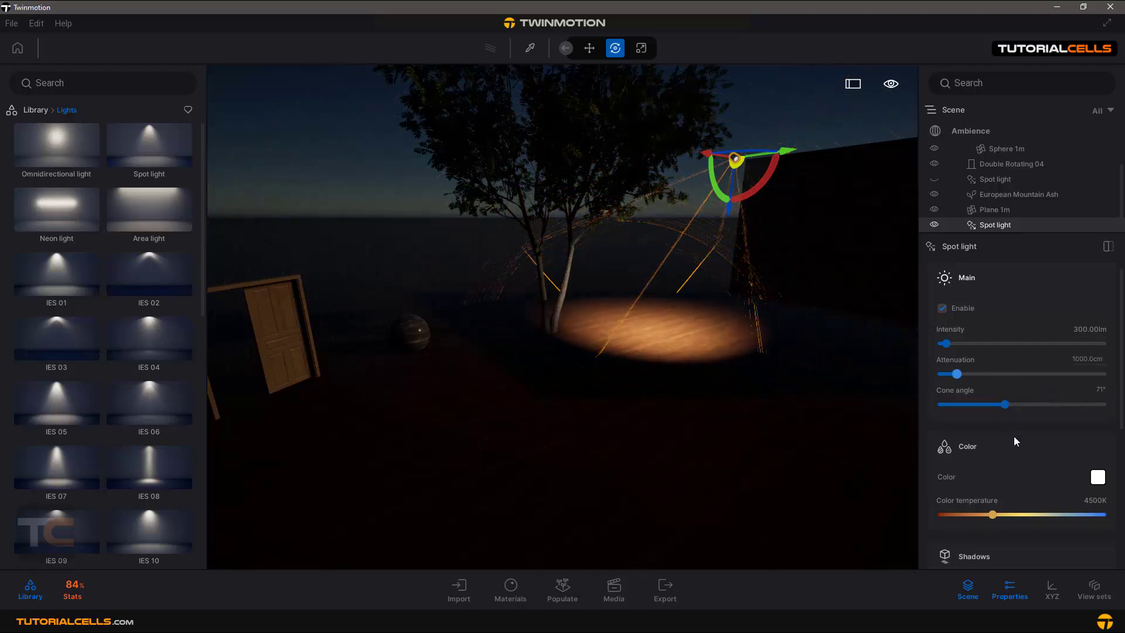
scroll(1028, 469, down, 1)
scroll(1028, 466, down, 2)
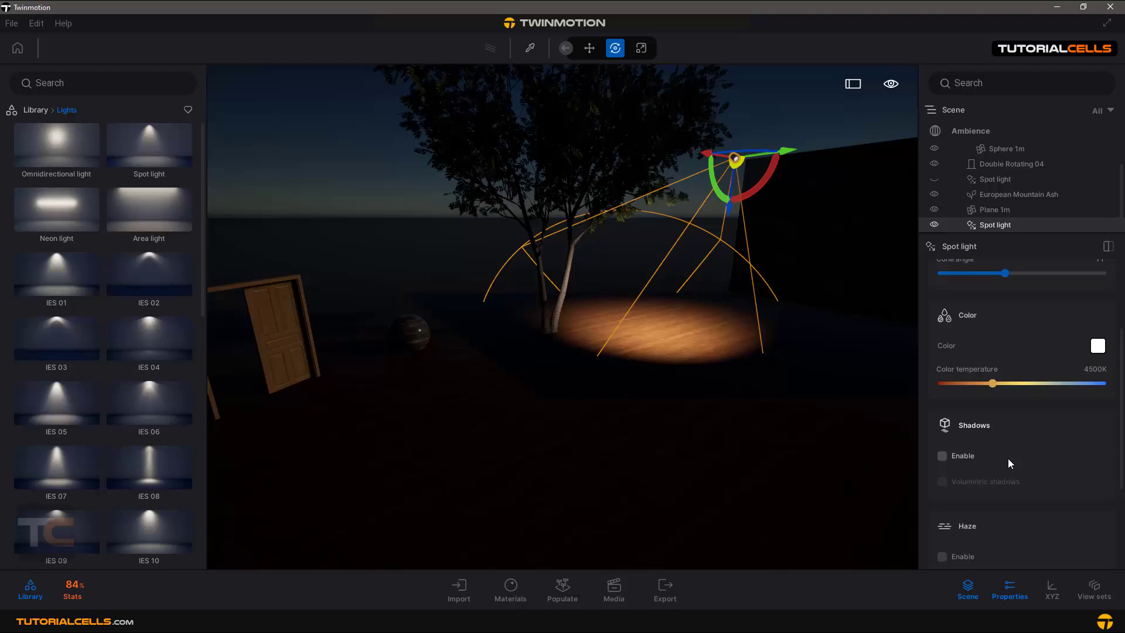
scroll(1005, 460, down, 1)
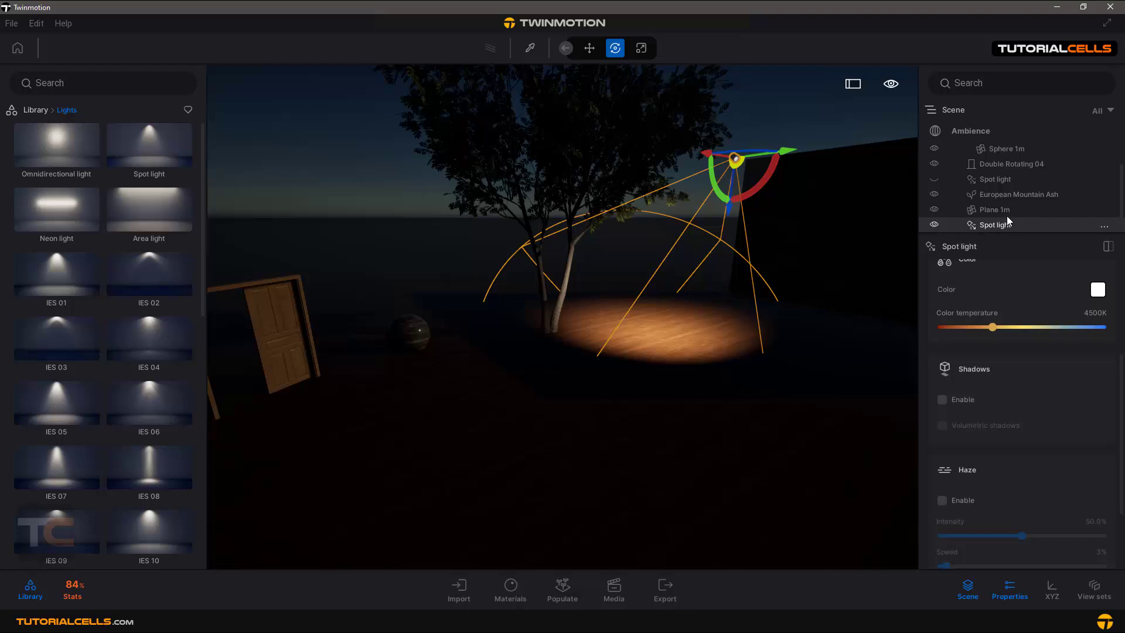
key(Delete)
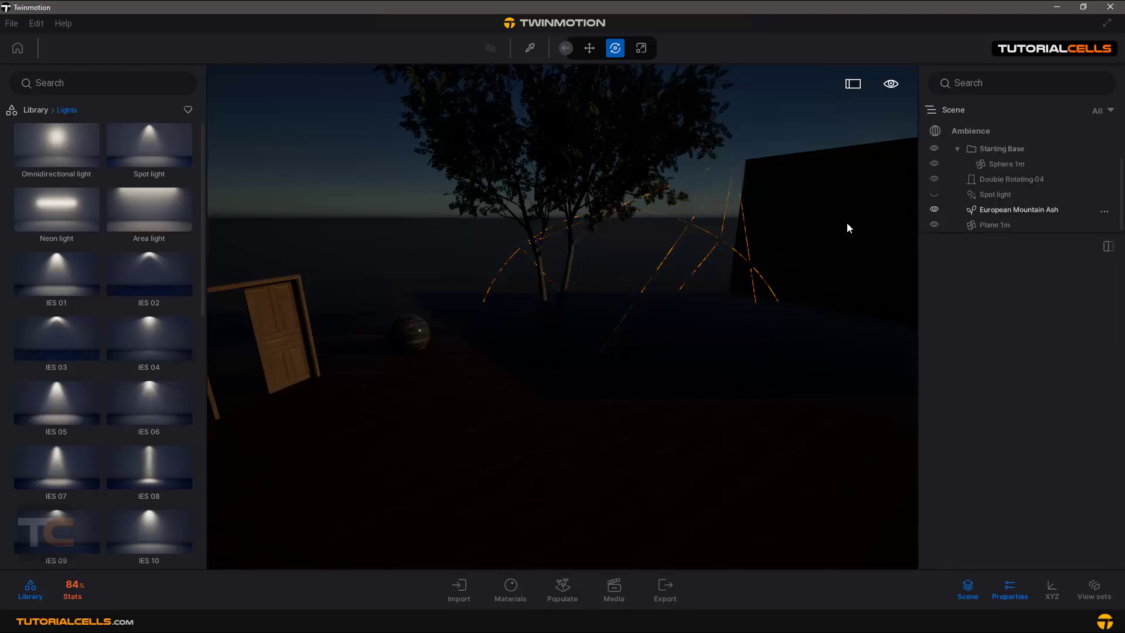
mouse_move(631, 248)
mouse_down()
mouse_move(601, 256)
mouse_move(612, 218)
mouse_move(642, 248)
mouse_move(609, 251)
mouse_move(703, 253)
mouse_move(674, 244)
mouse_up()
Unhide the door spot light, select it, and enable Haze in its properties
click(933, 194)
click(985, 223)
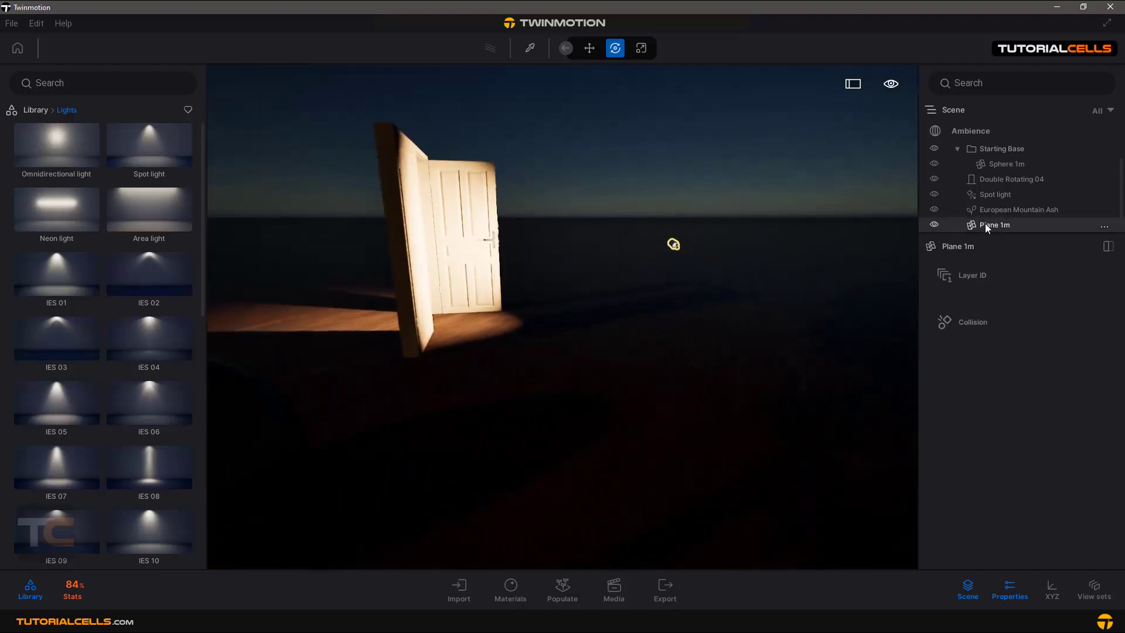
click(989, 194)
drag(675, 245, 757, 249)
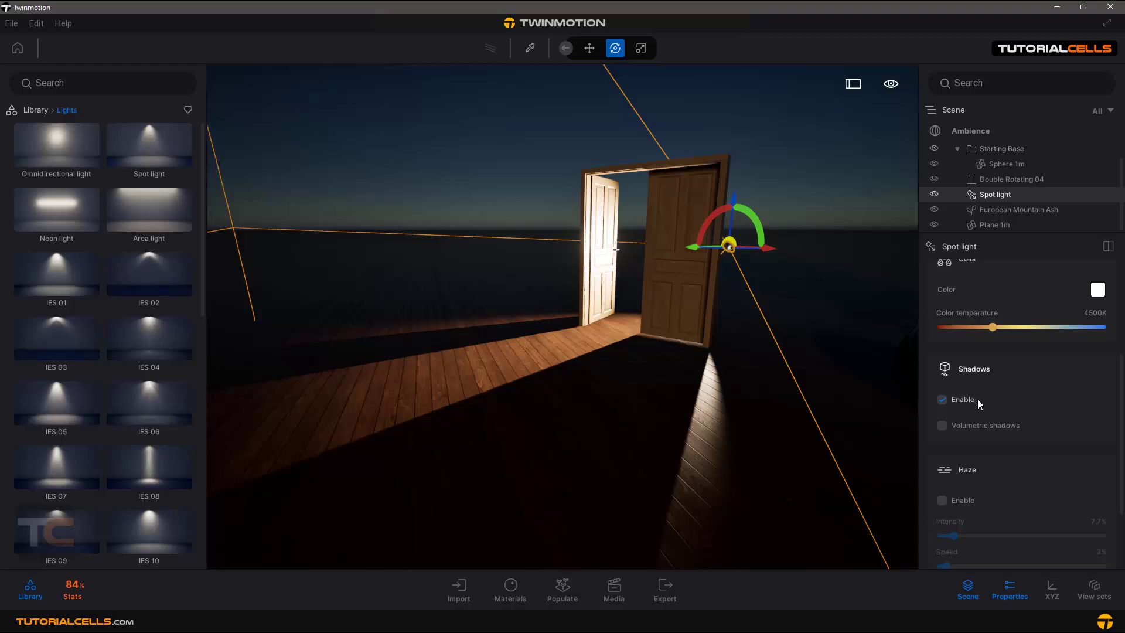
scroll(971, 443, down, 1)
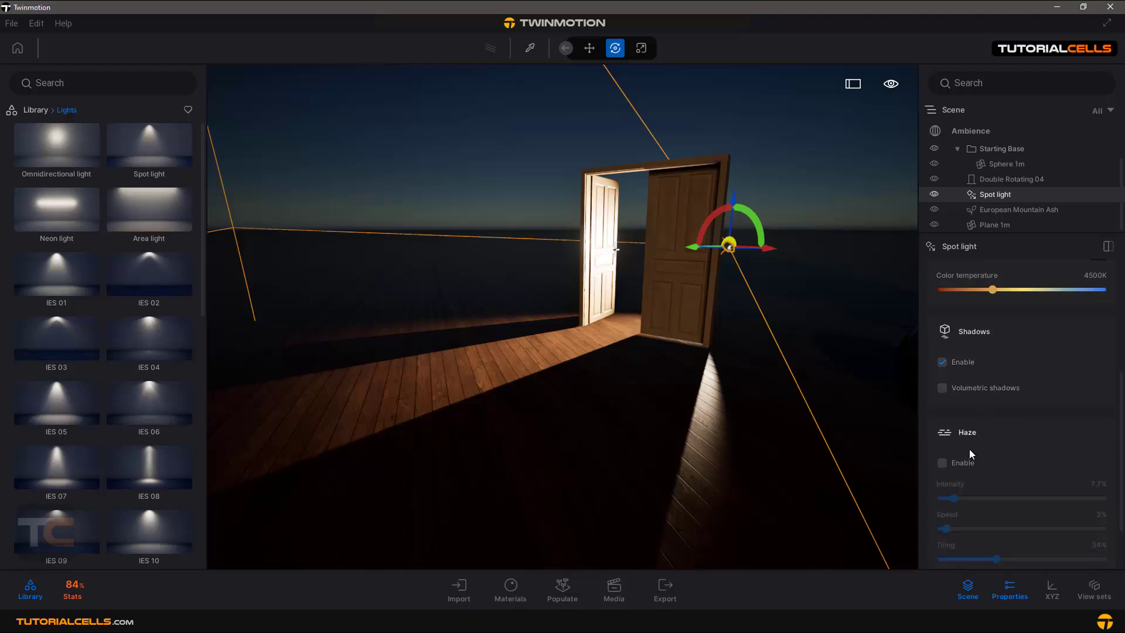
scroll(970, 463, down, 1)
click(942, 444)
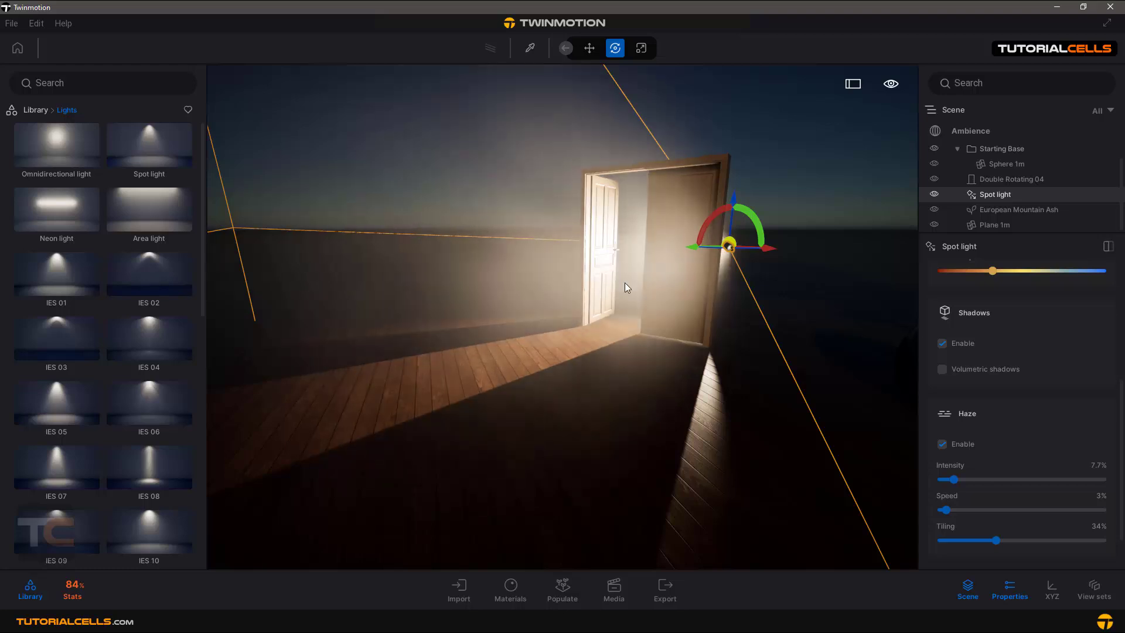
Drag the haze Speed slider to 21% and fine-tune Tiling to 80%, keeping intensity at 7.7%
scroll(972, 459, down, 1)
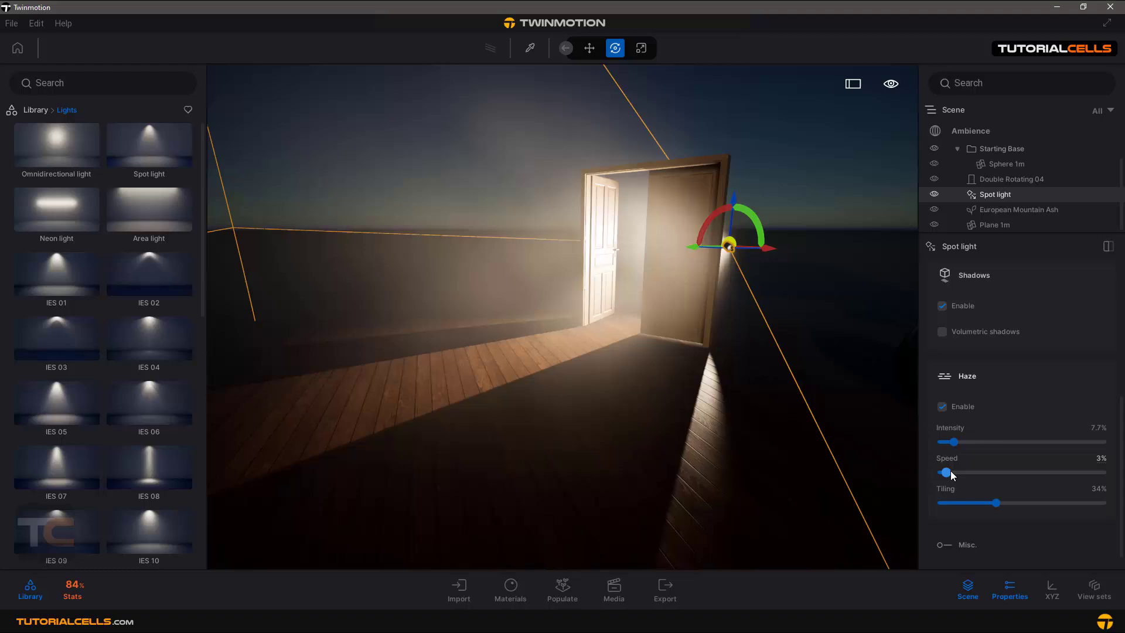
drag(951, 472, 979, 472)
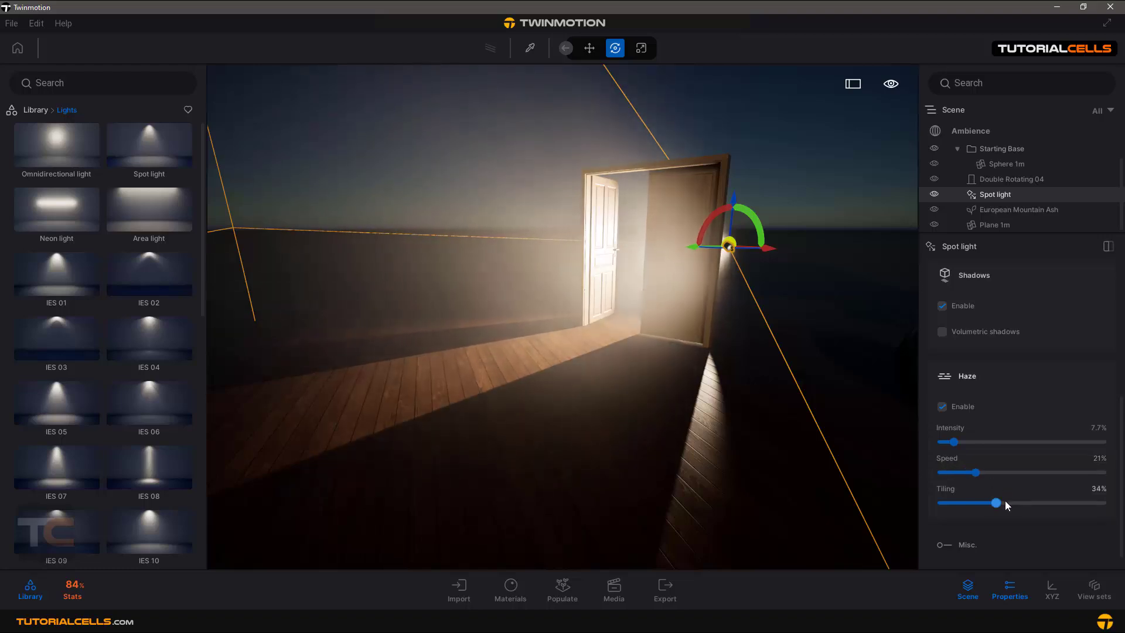
drag(996, 502, 1069, 502)
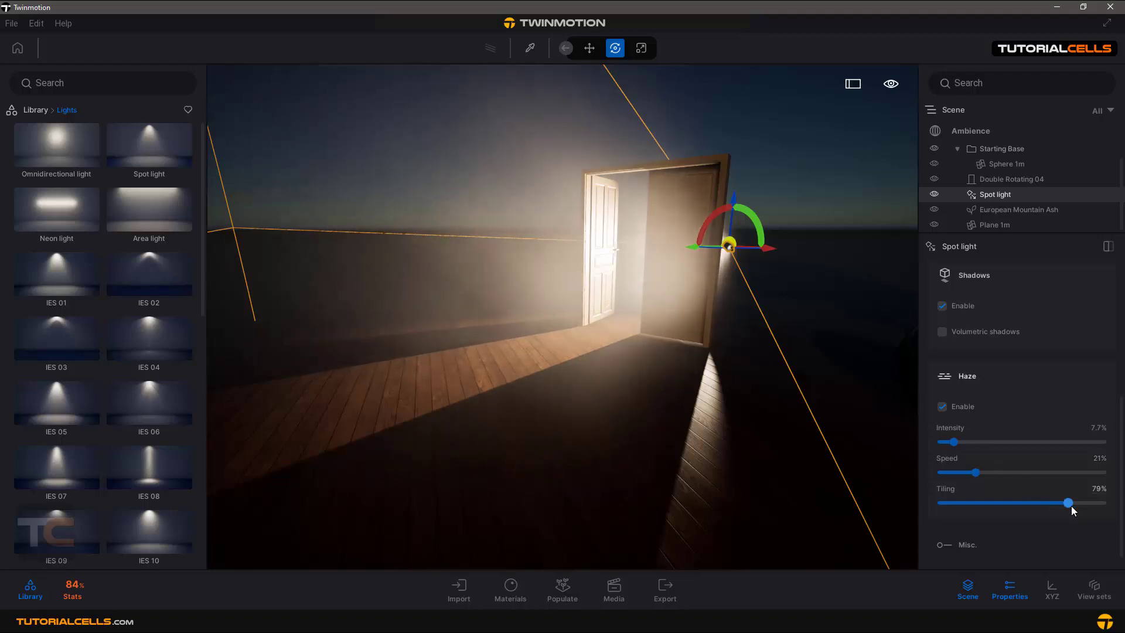
mouse_move(1070, 501)
mouse_down()
mouse_move(941, 502)
mouse_move(1085, 502)
mouse_move(1069, 502)
mouse_up()
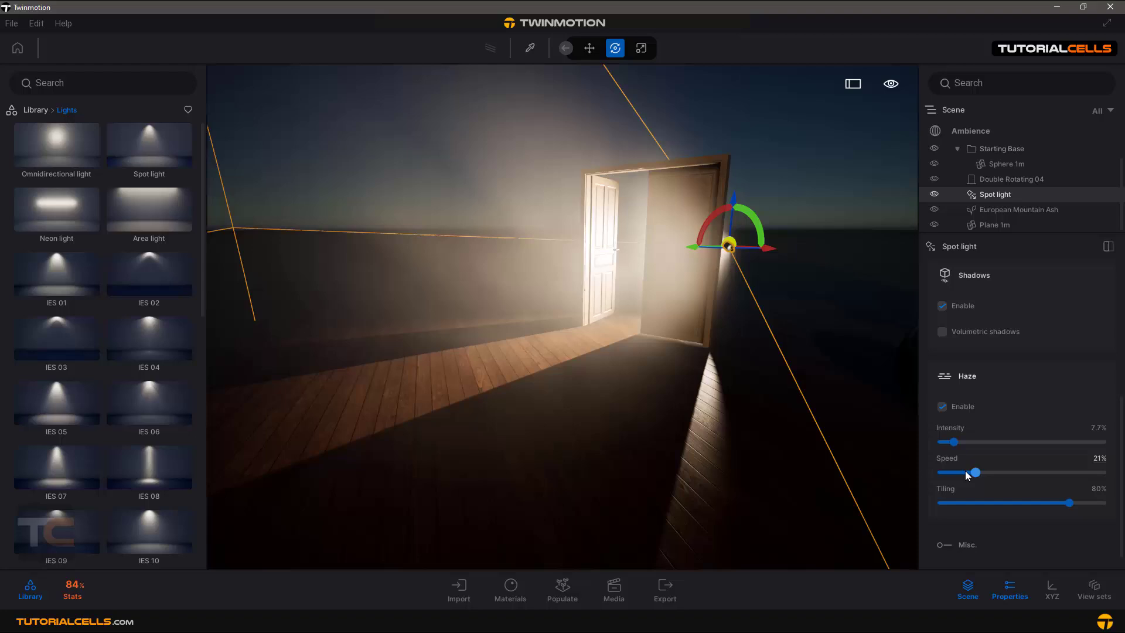
Enable volumetric shadows on the door spot light, after comparing it off and on
scroll(976, 428, up, 1)
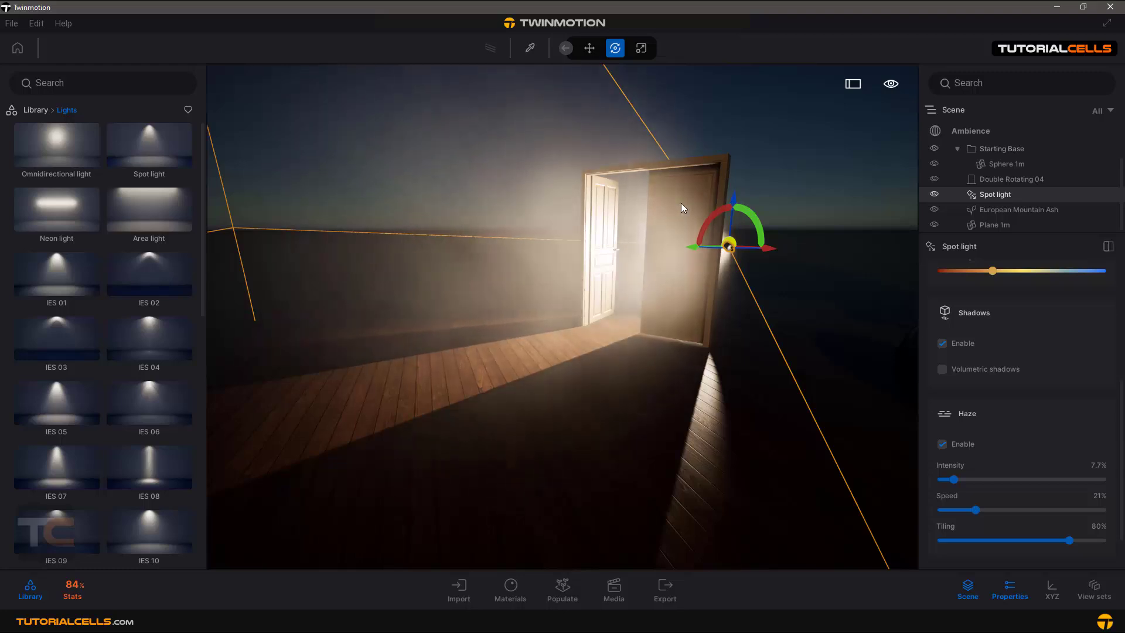
click(943, 369)
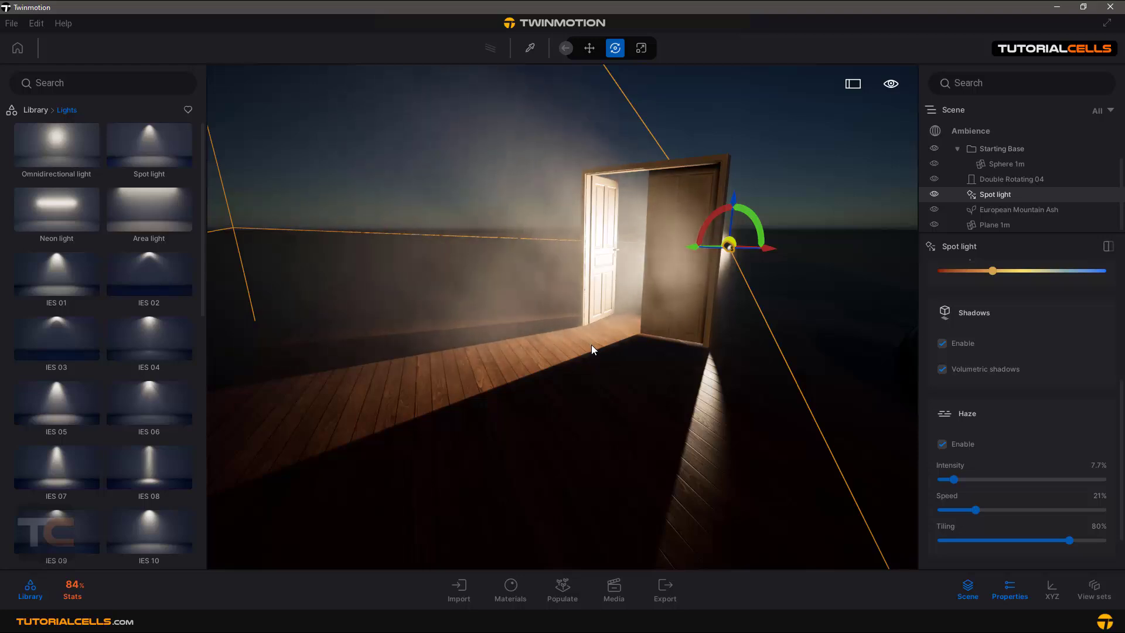
click(942, 370)
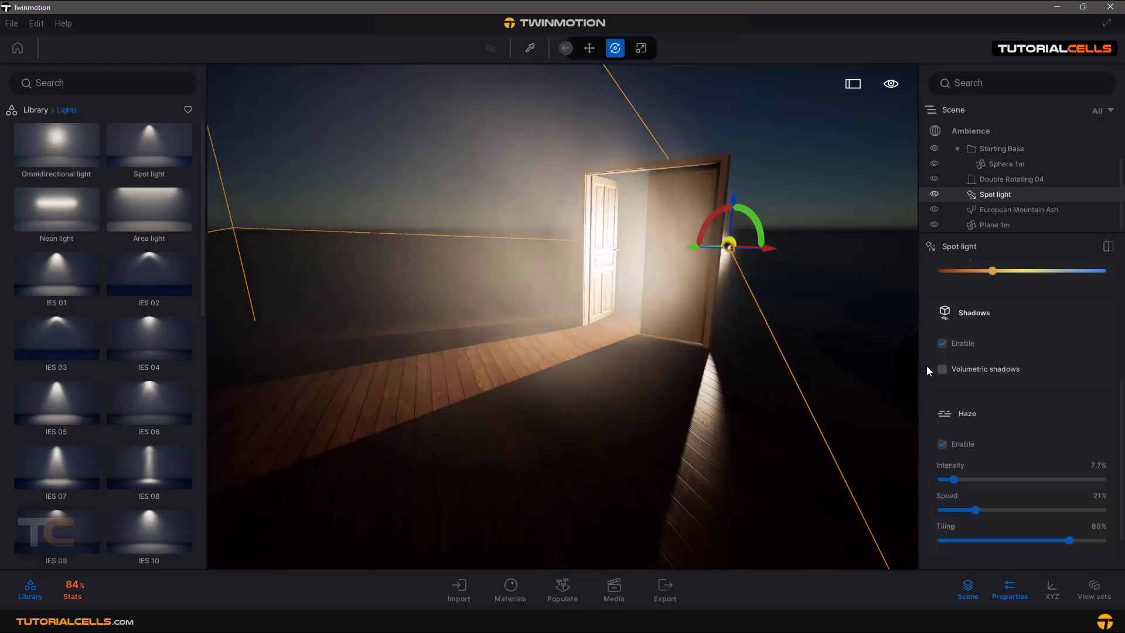
click(941, 369)
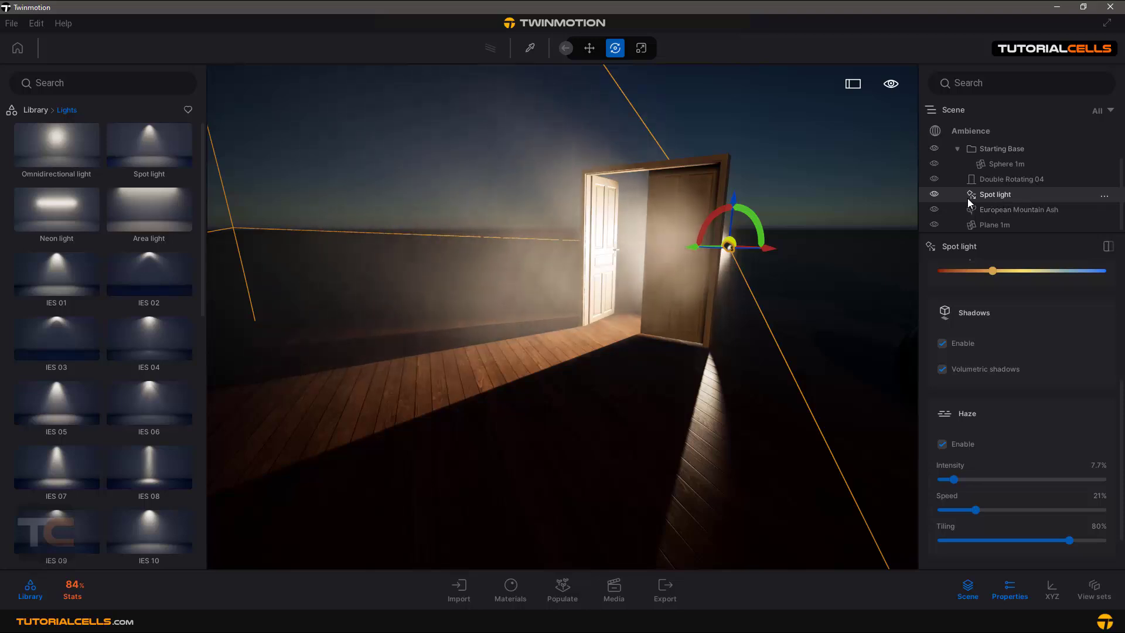
Turn off haze on the door spot light
scroll(1014, 415, up, 2)
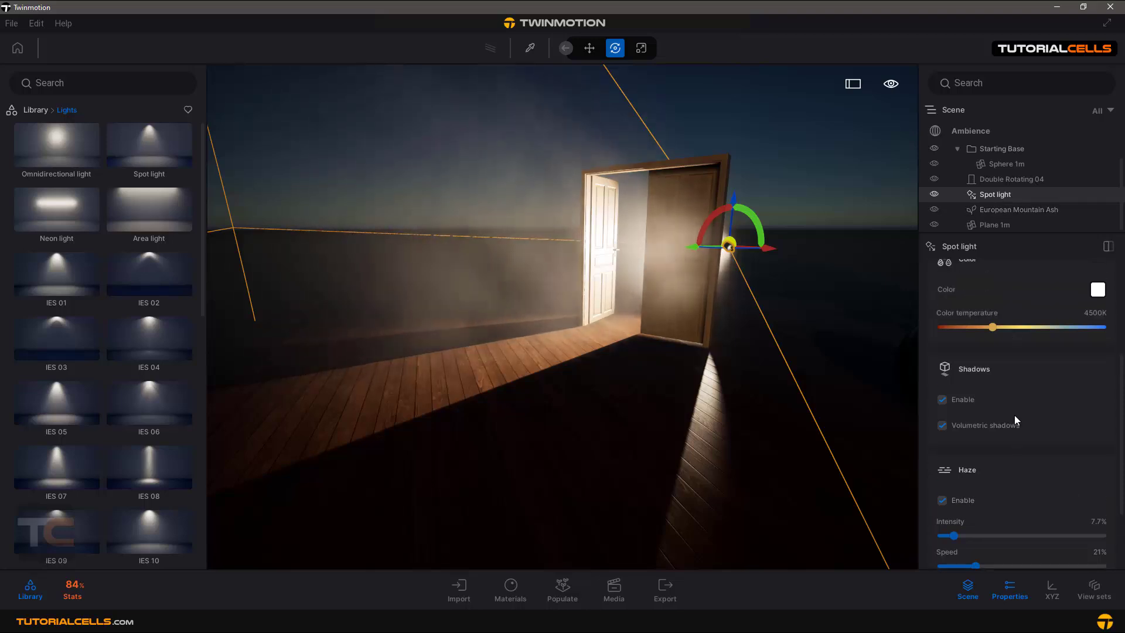
scroll(1014, 413, up, 6)
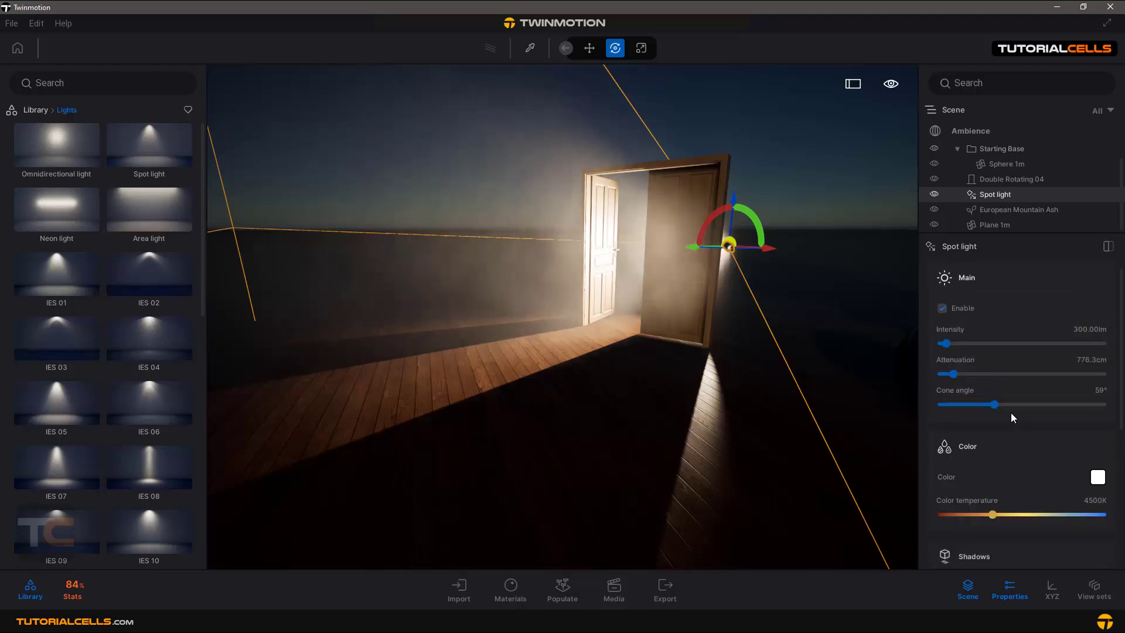
scroll(1010, 414, down, 10)
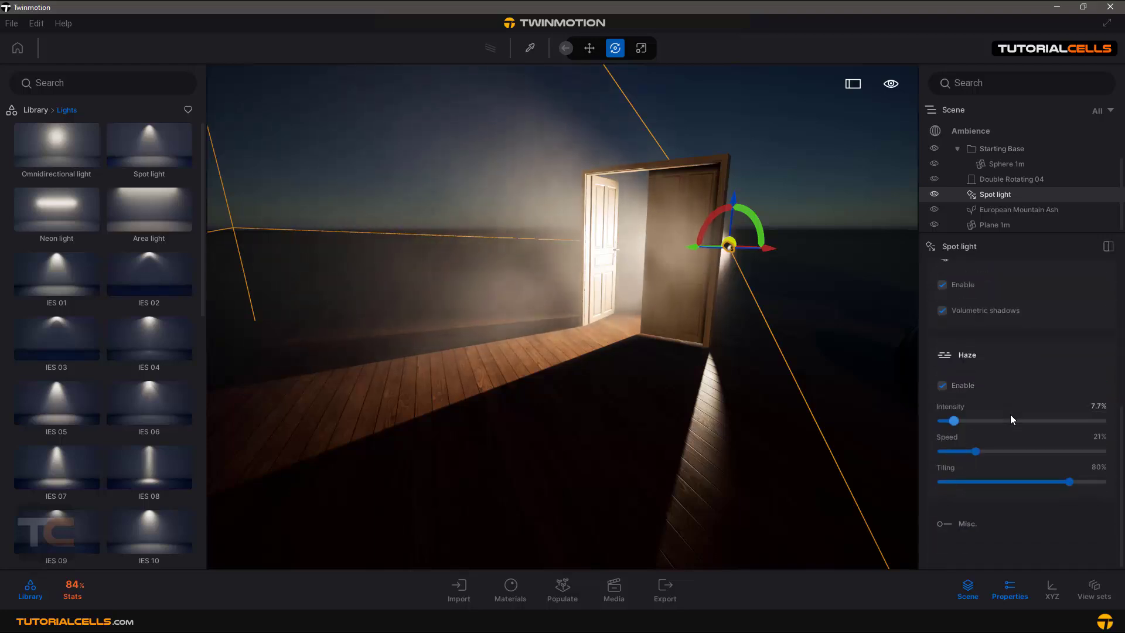
scroll(1033, 494, down, 3)
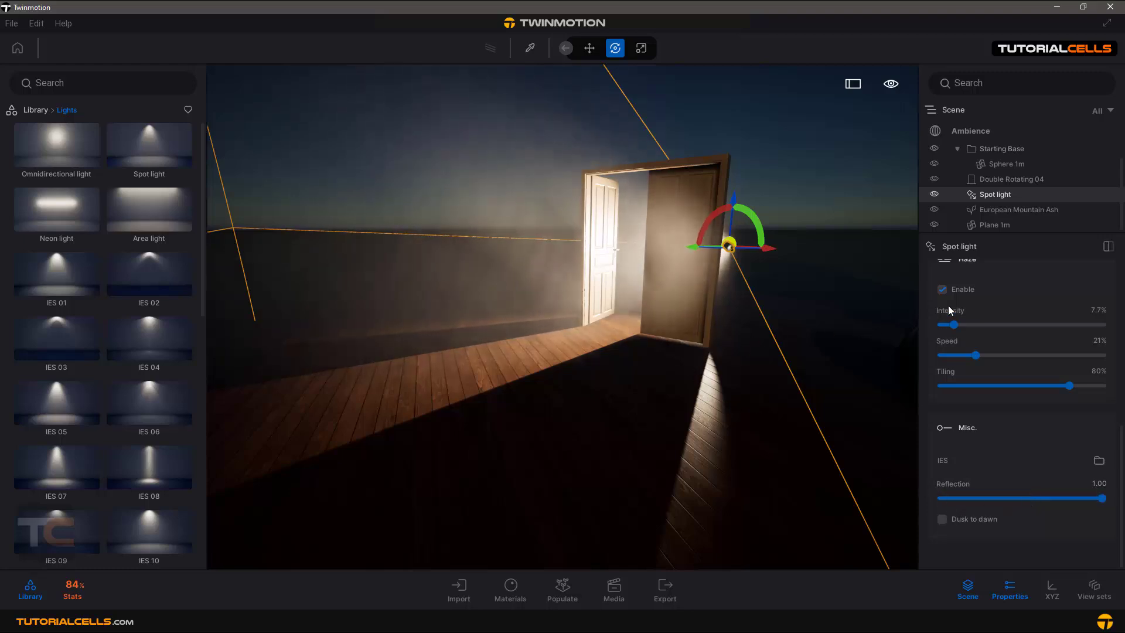
click(942, 290)
Set the spot light's reflection to 0.23, then delete the spot light
scroll(683, 304, up, 5)
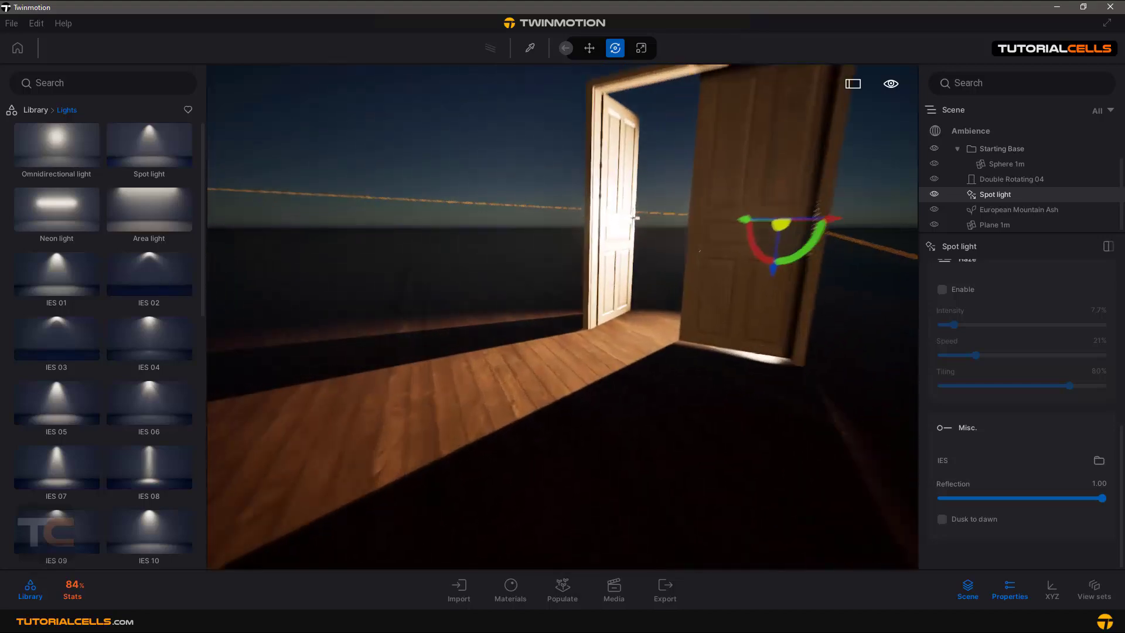
scroll(699, 251, up, 6)
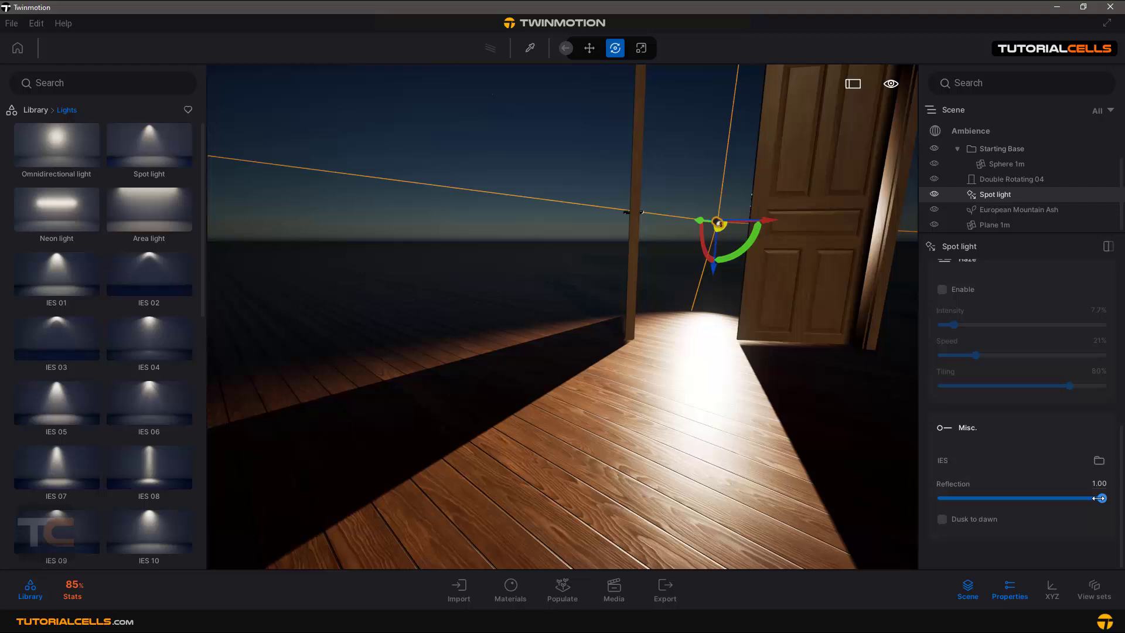
drag(1095, 498, 937, 496)
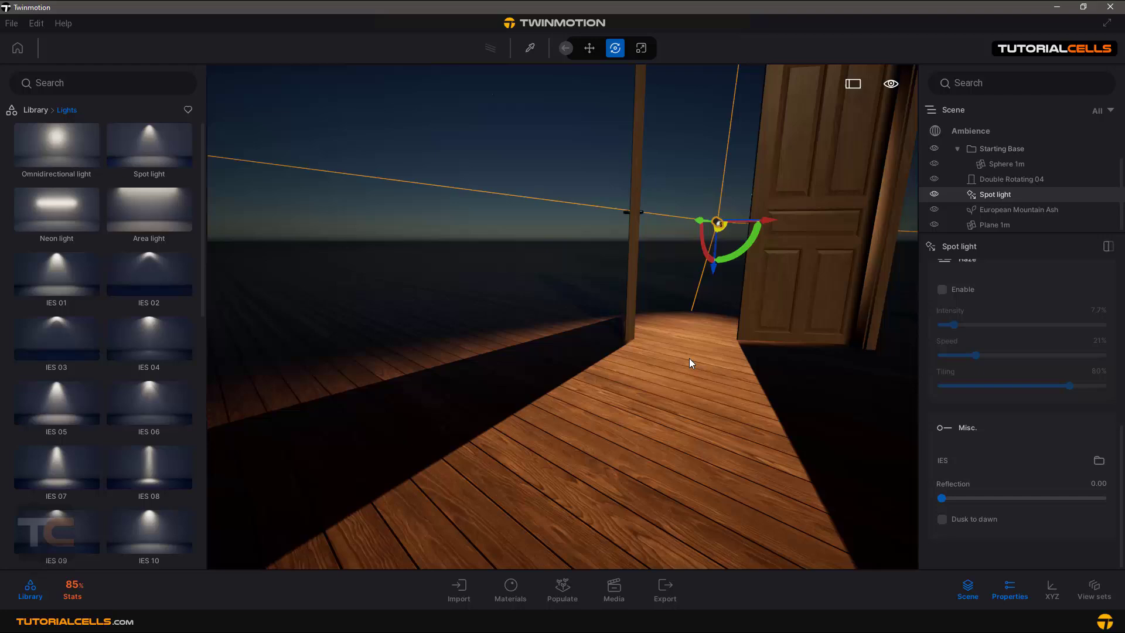
drag(941, 498, 978, 499)
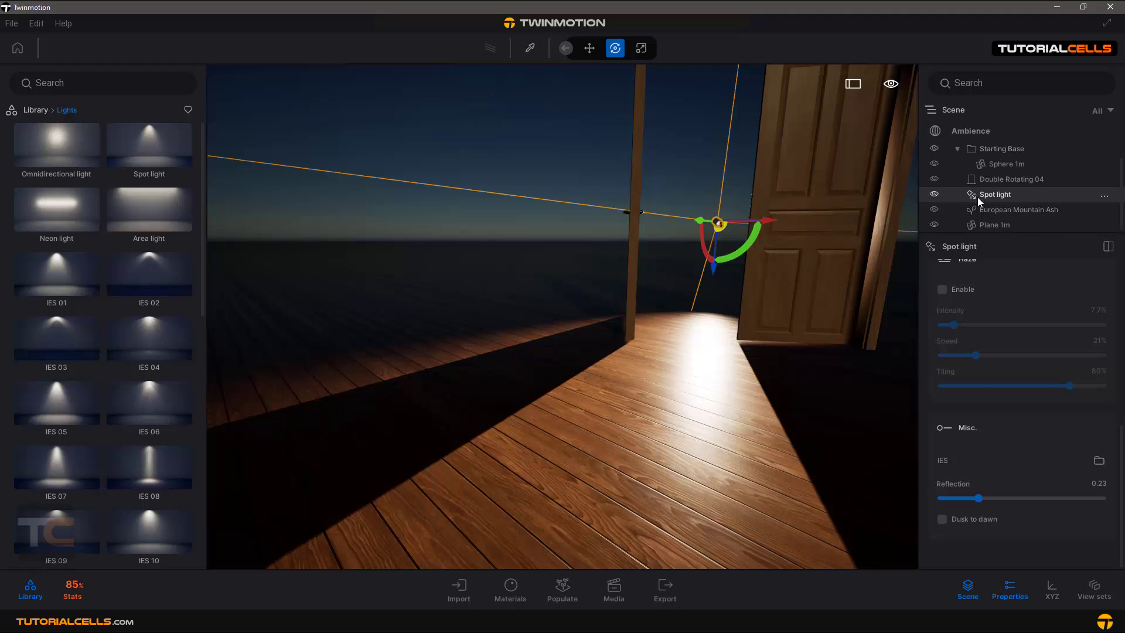
key(Delete)
scroll(720, 178, down, 5)
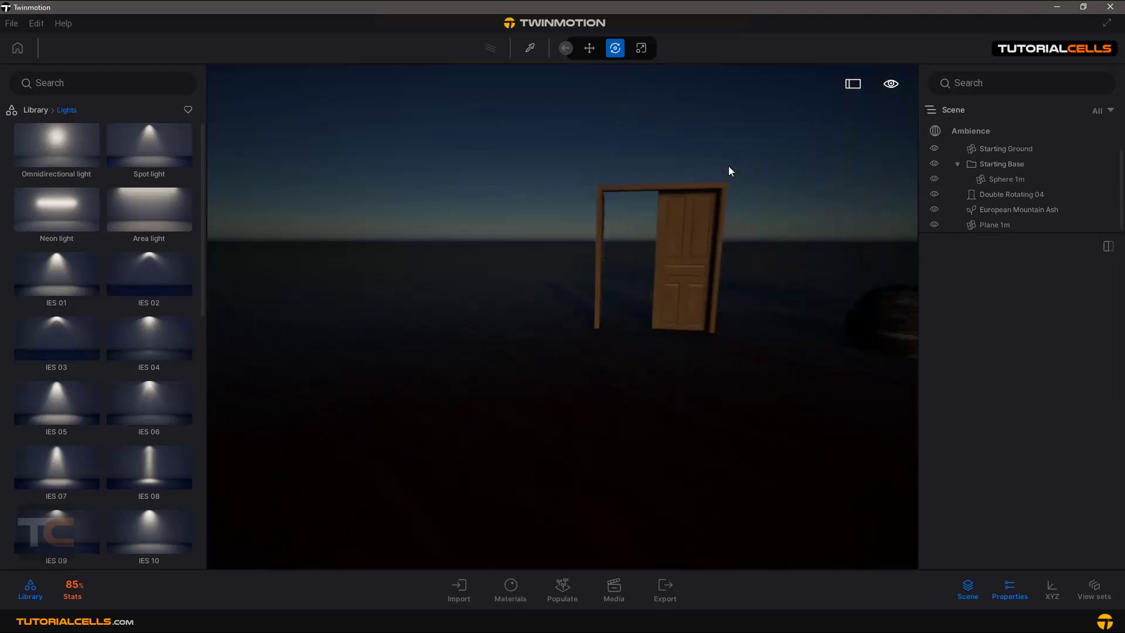
right_drag(728, 170, 595, 195)
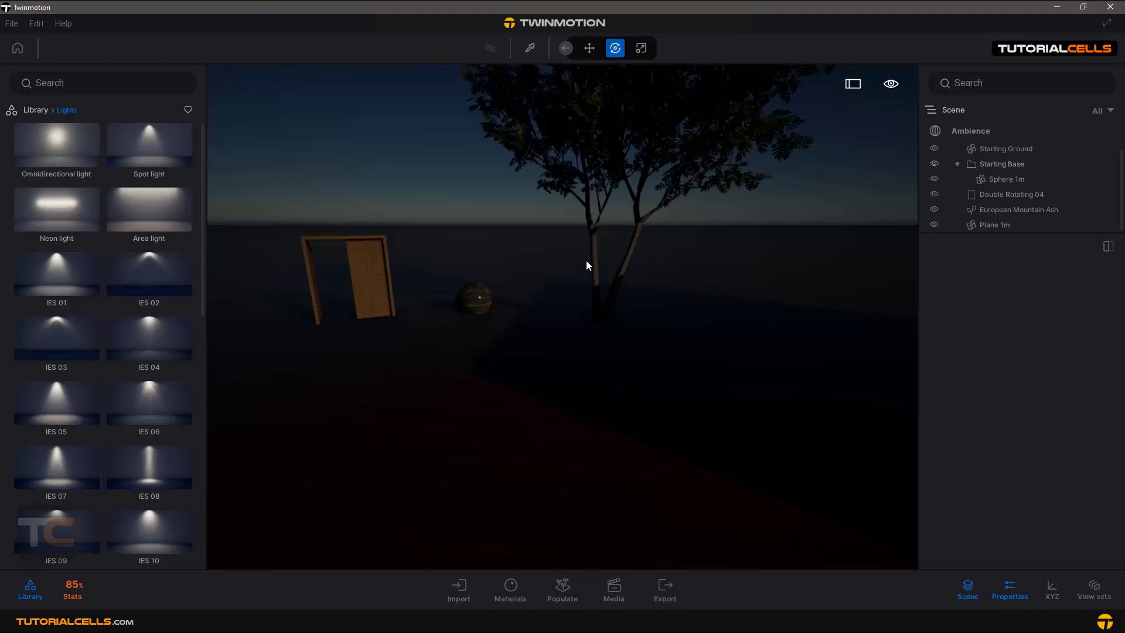
mouse_move(588, 265)
right_down()
mouse_move(715, 269)
mouse_move(585, 261)
right_up()
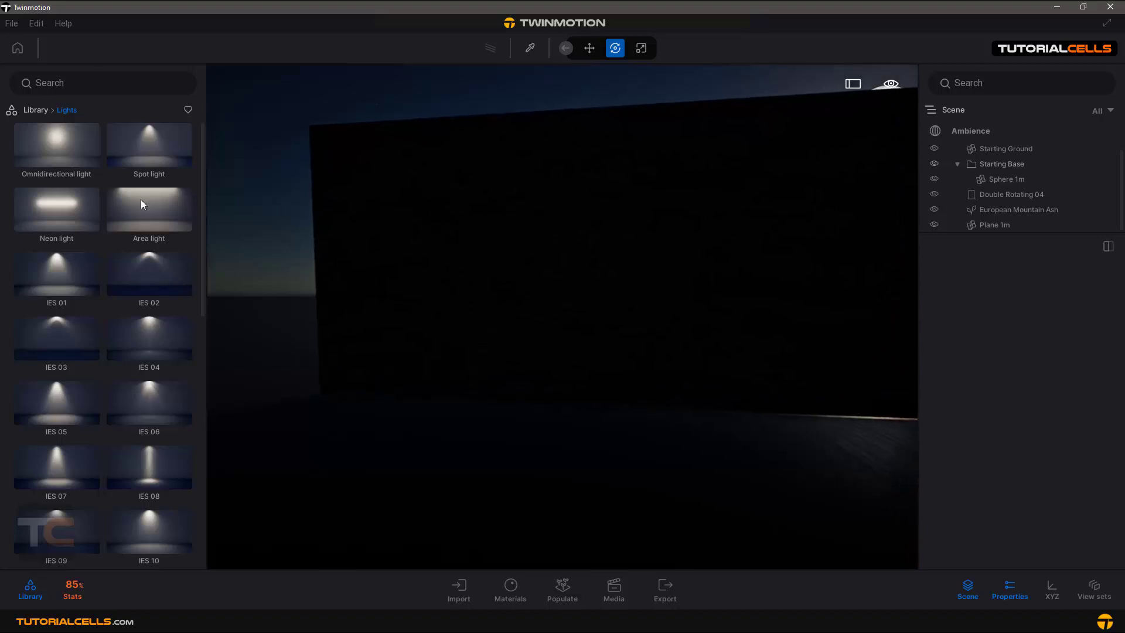
drag(65, 206, 634, 154)
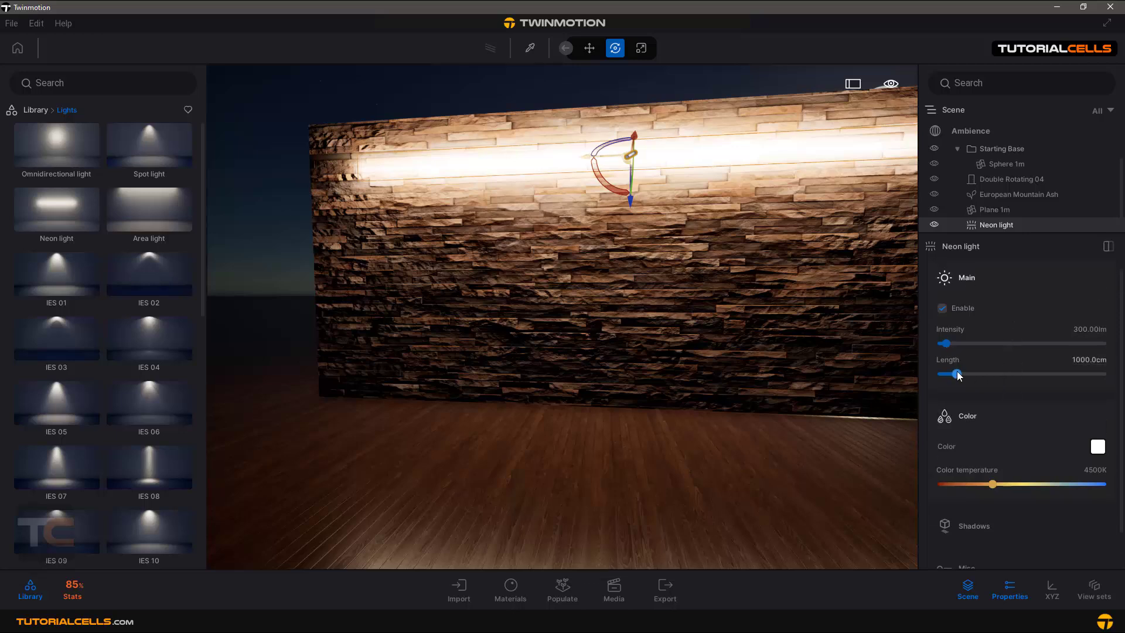
drag(957, 373, 952, 371)
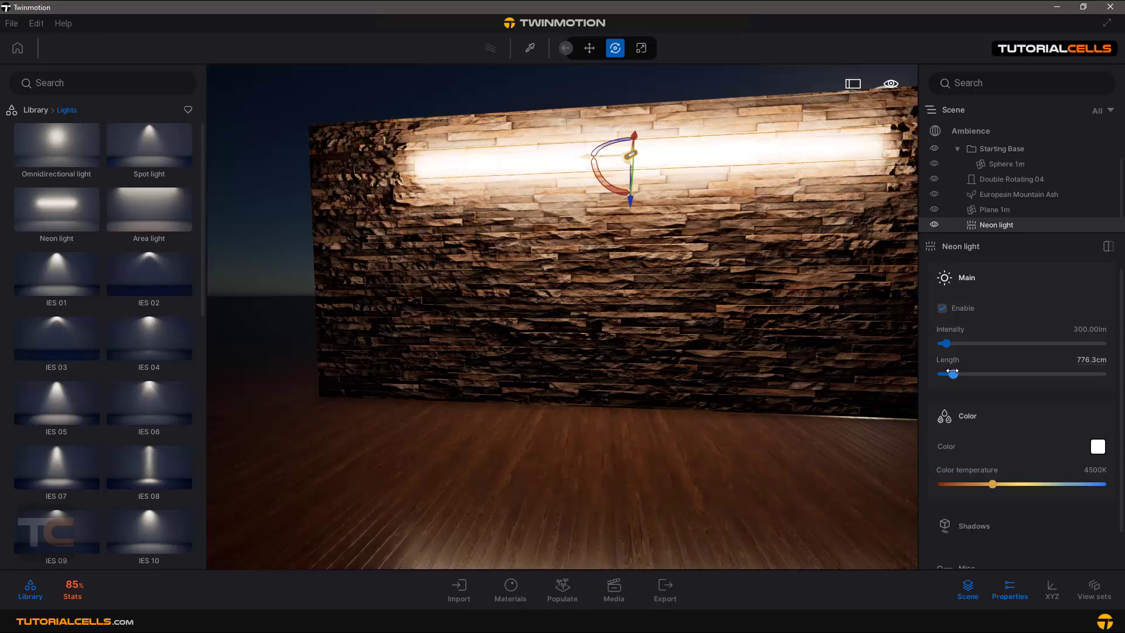
scroll(998, 426, down, 1)
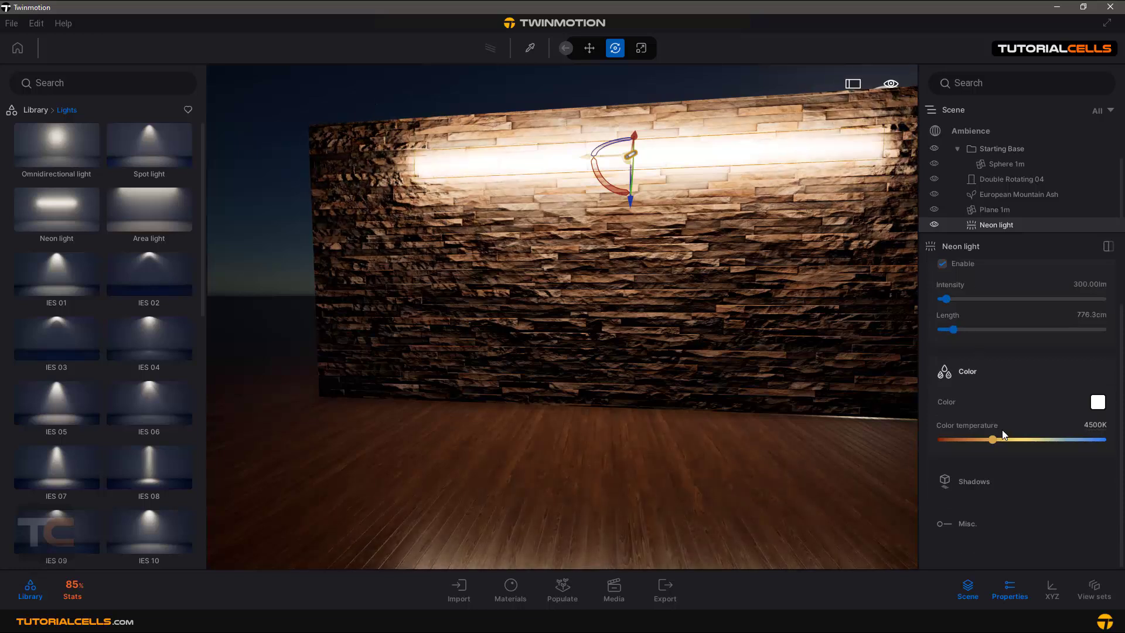
click(977, 477)
scroll(1021, 479, down, 1)
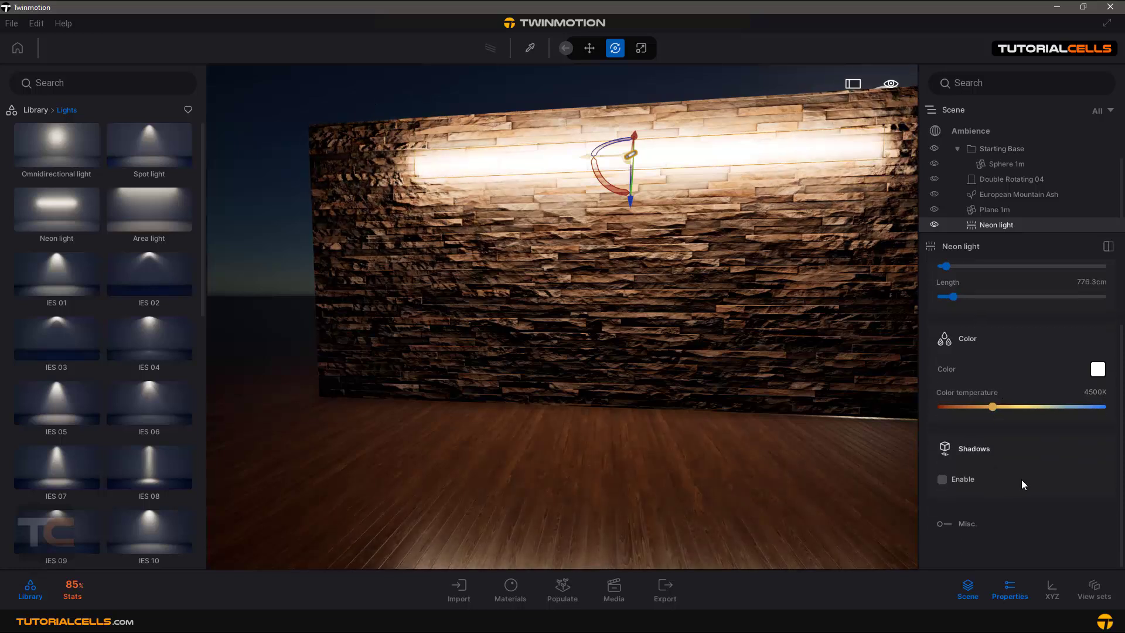
click(976, 522)
click(974, 479)
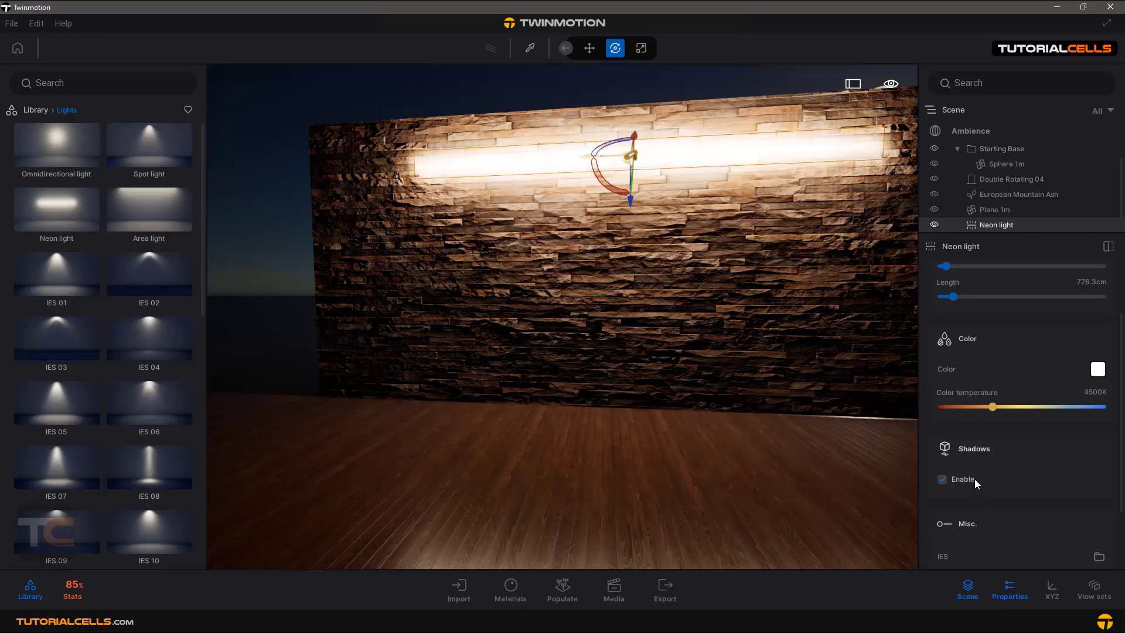
scroll(997, 490, down, 2)
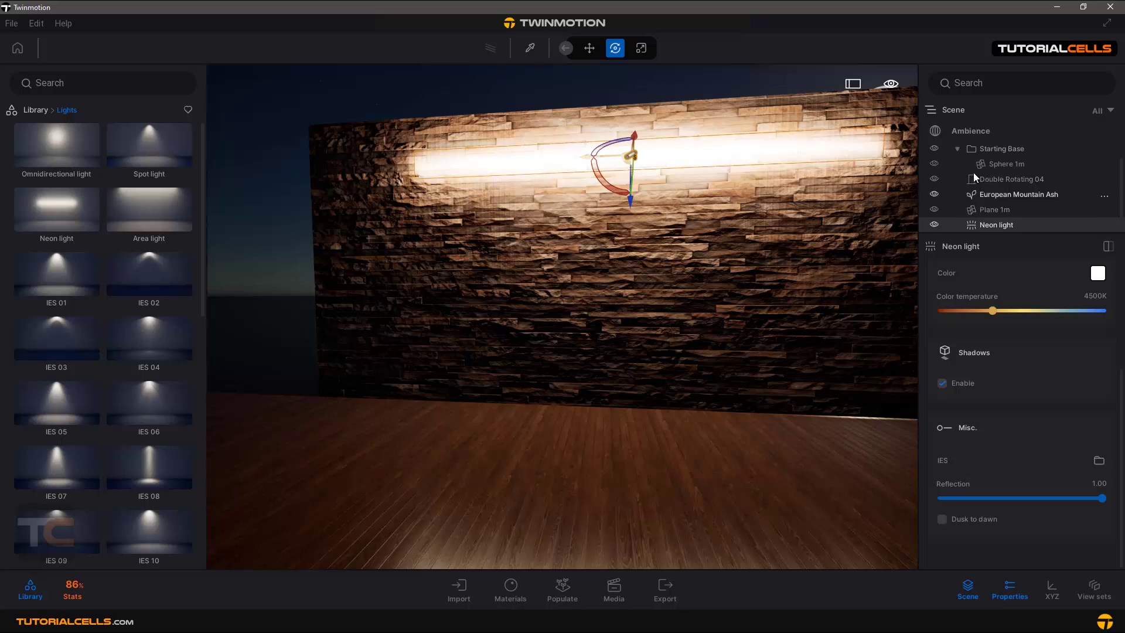
key(Delete)
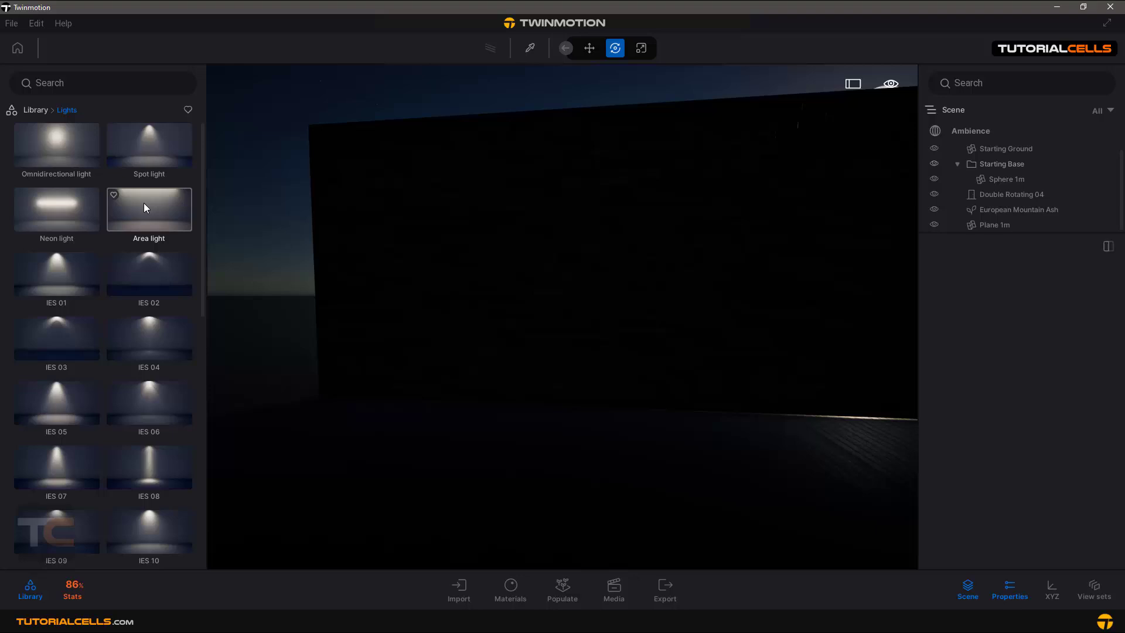
Place an area light on the deck and raise it above the wooden floor
scroll(614, 392, down, 5)
mouse_move(560, 368)
mouse_down()
mouse_move(578, 368)
mouse_move(563, 359)
mouse_up()
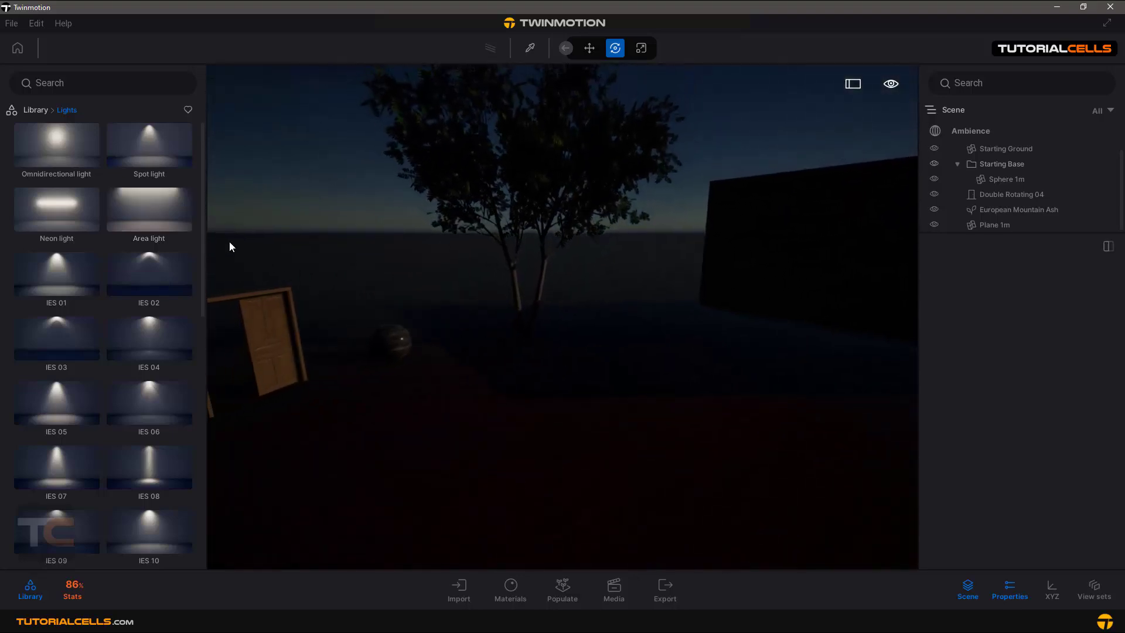
drag(156, 211, 600, 394)
drag(600, 314, 595, 251)
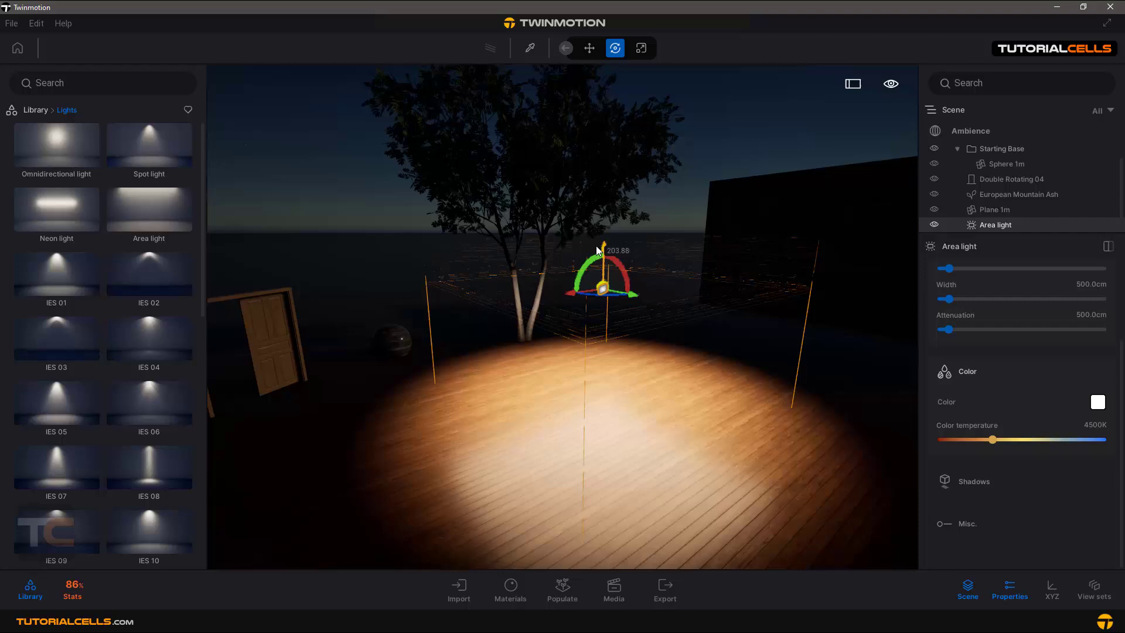
Size the area light to 666.3 by 1067.3 cm with 2737.2 cm attenuation
scroll(1005, 339, up, 3)
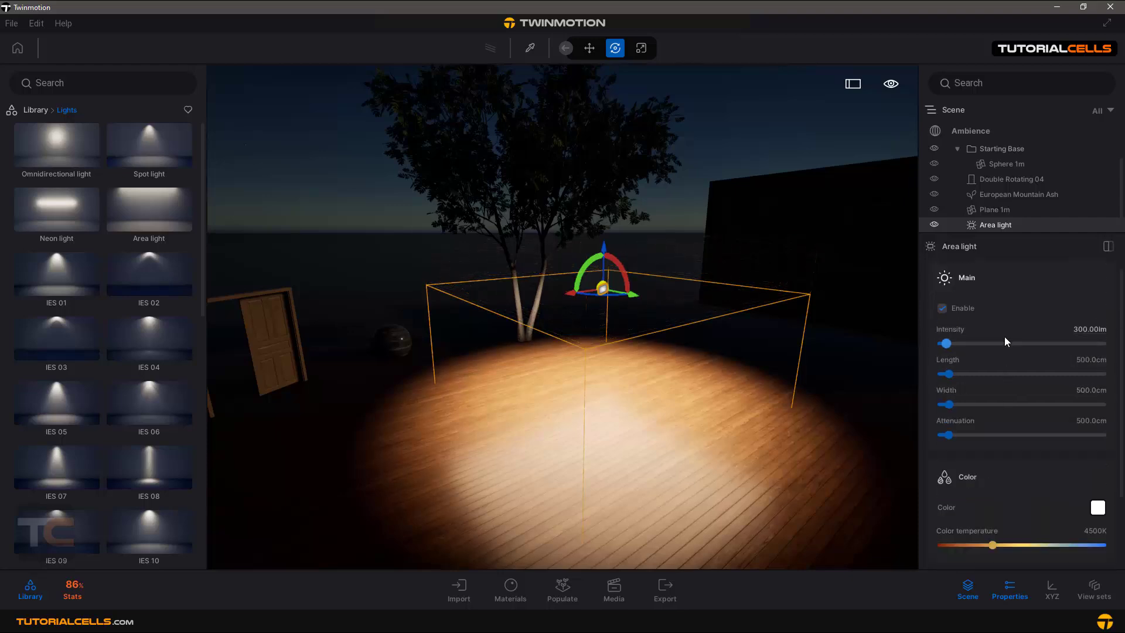
drag(948, 373, 958, 403)
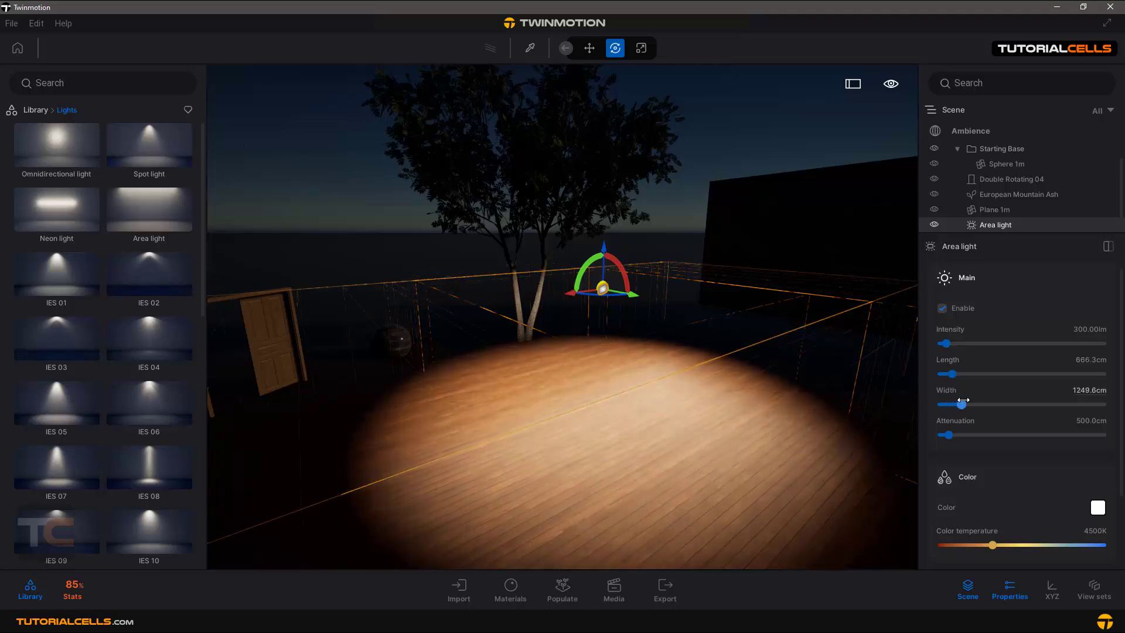
scroll(777, 431, down, 2)
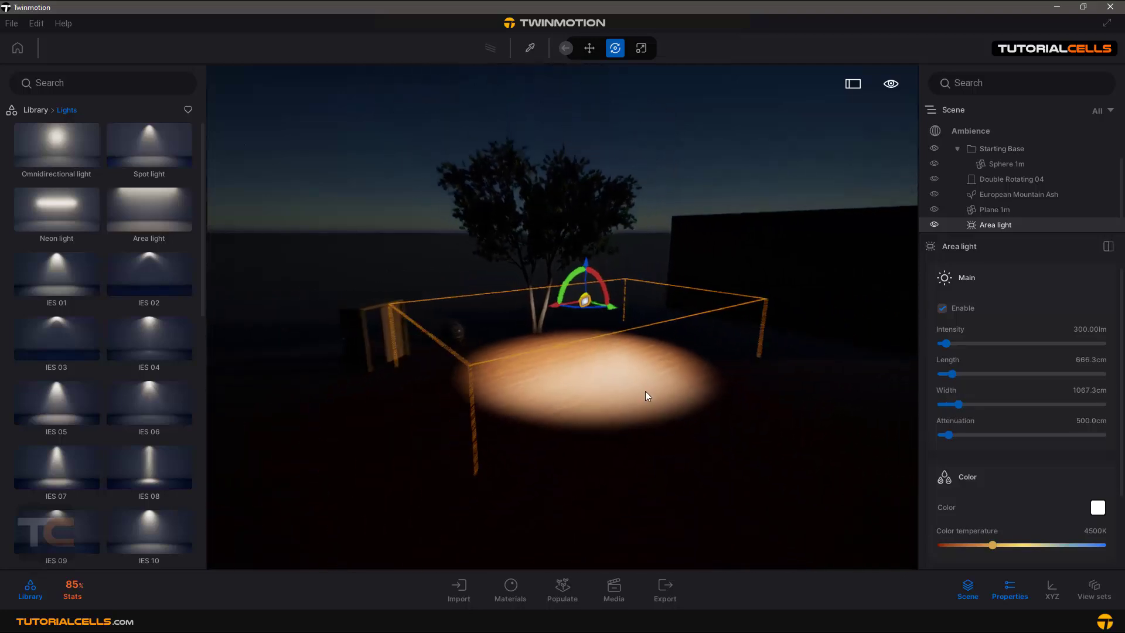
drag(948, 434, 985, 434)
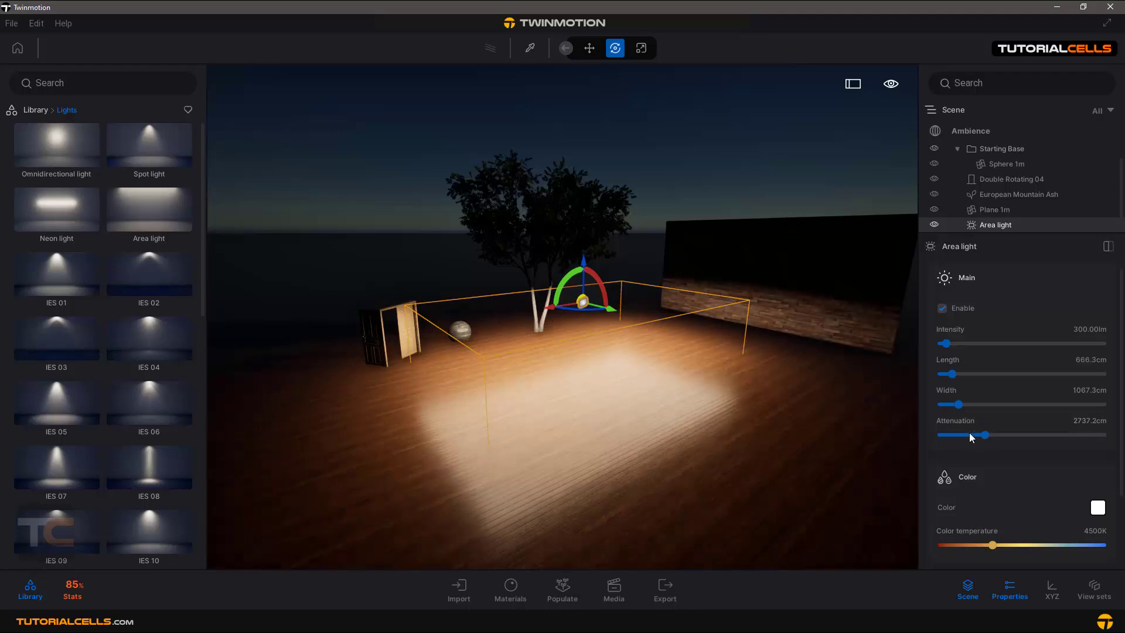
Raise the area light's Misc. edge angle to 100%
scroll(987, 456, down, 3)
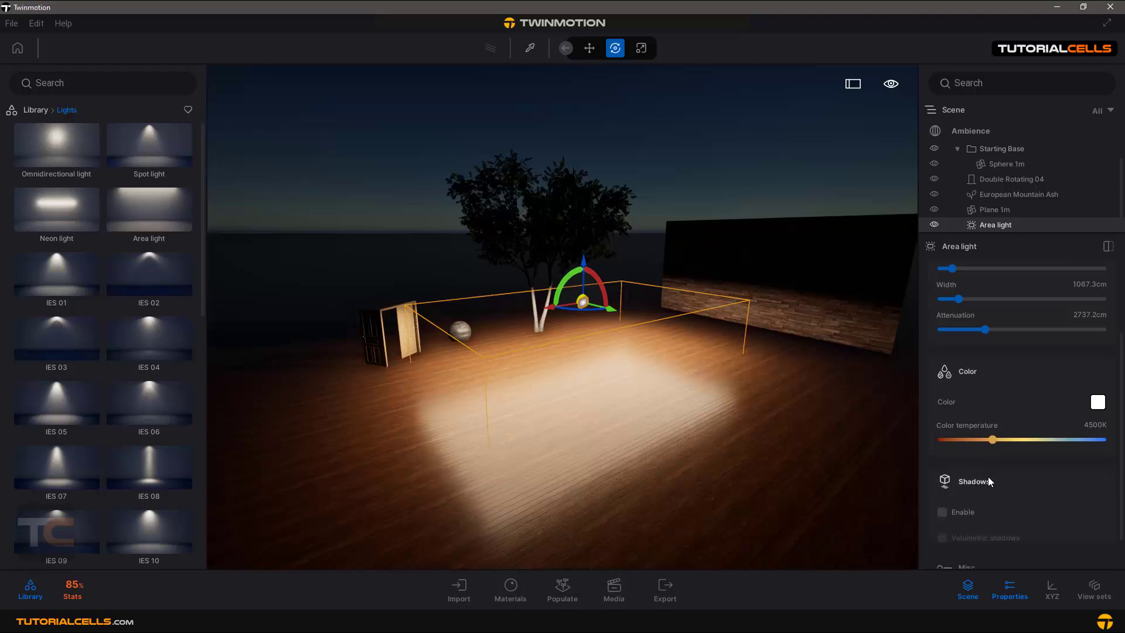
scroll(987, 480, down, 2)
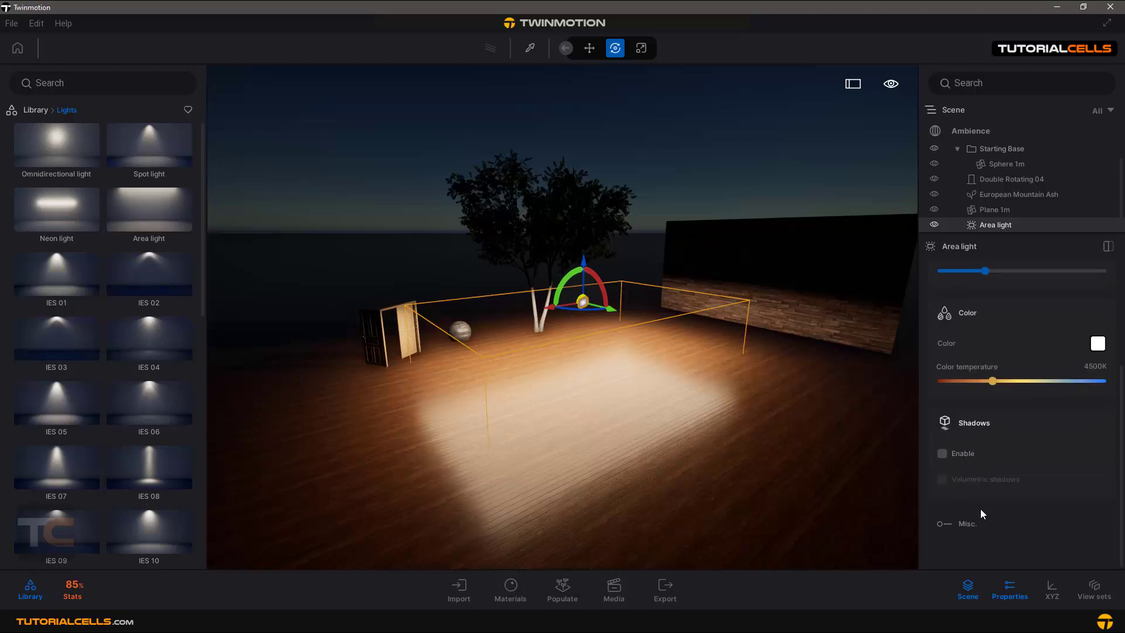
click(965, 525)
scroll(983, 518, down, 3)
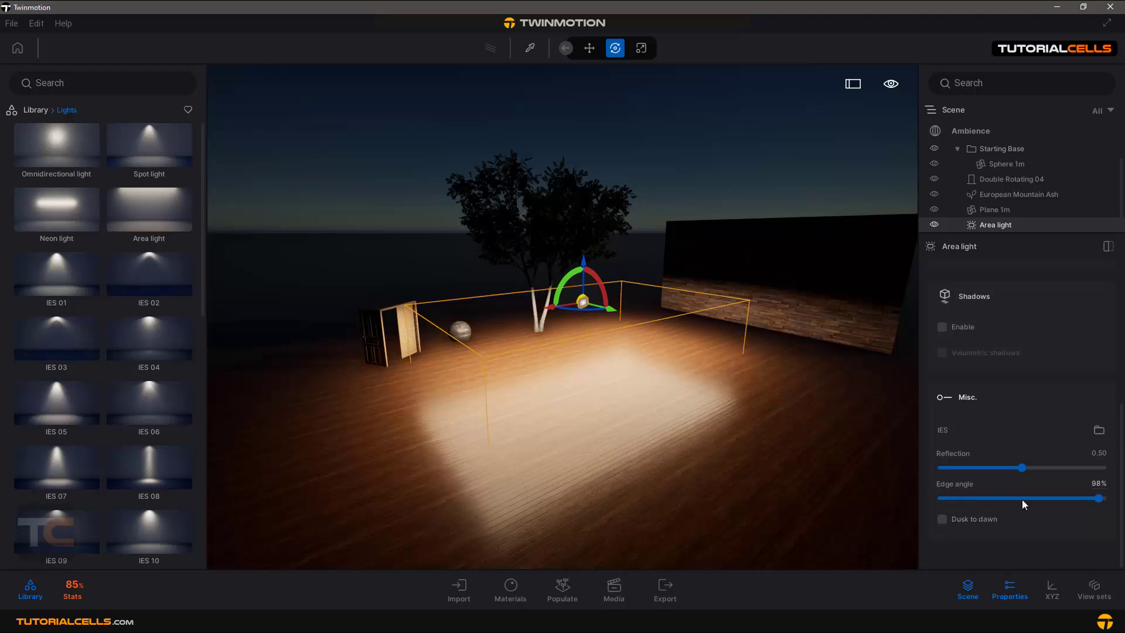
drag(1097, 499, 945, 498)
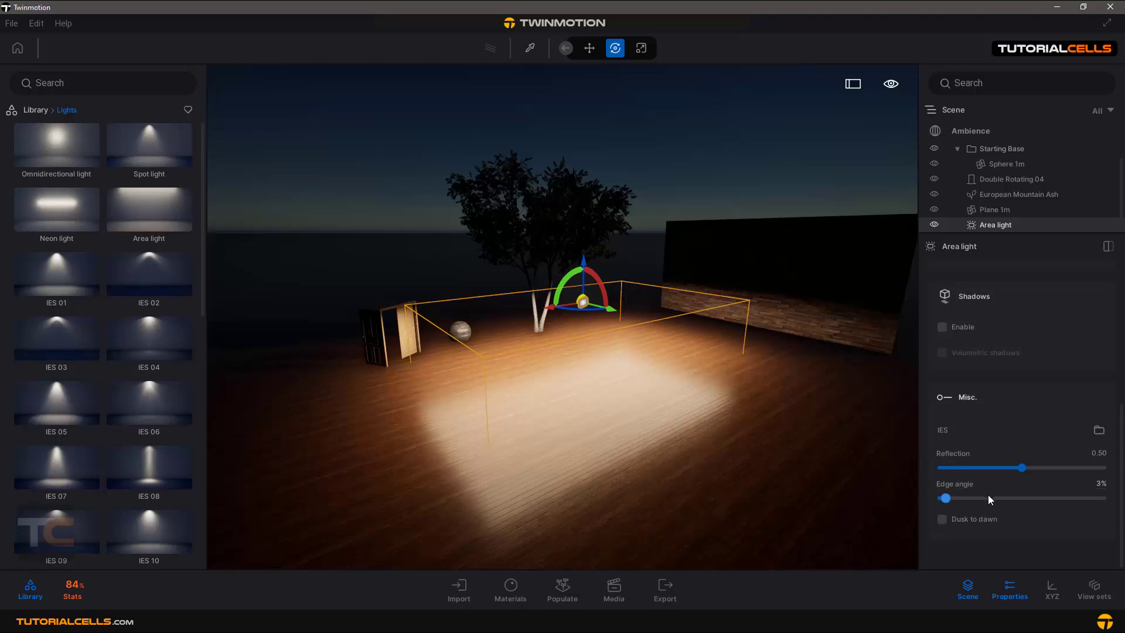
drag(946, 498, 1108, 483)
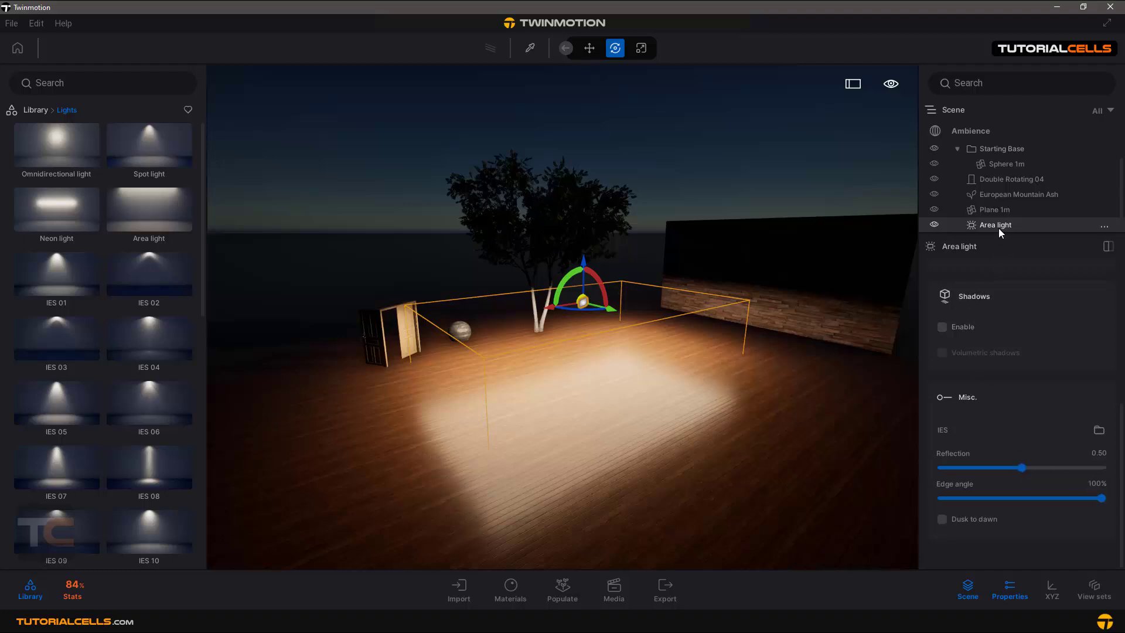
Delete the area light and place an IES 24 light on the stone wall's left side
key(Delete)
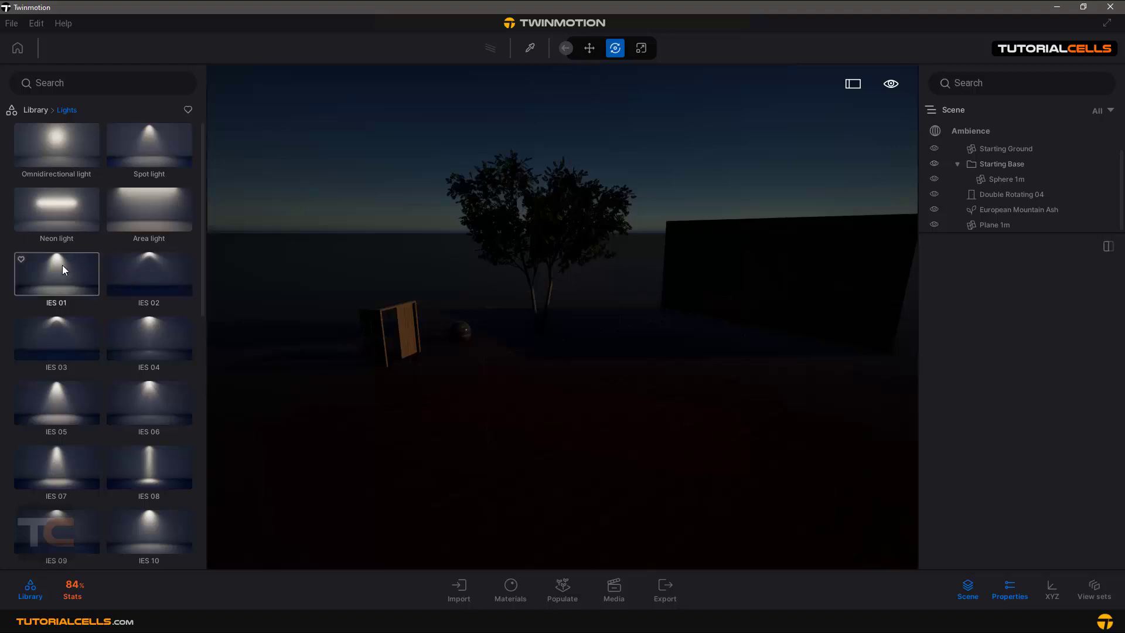
scroll(149, 328, down, 3)
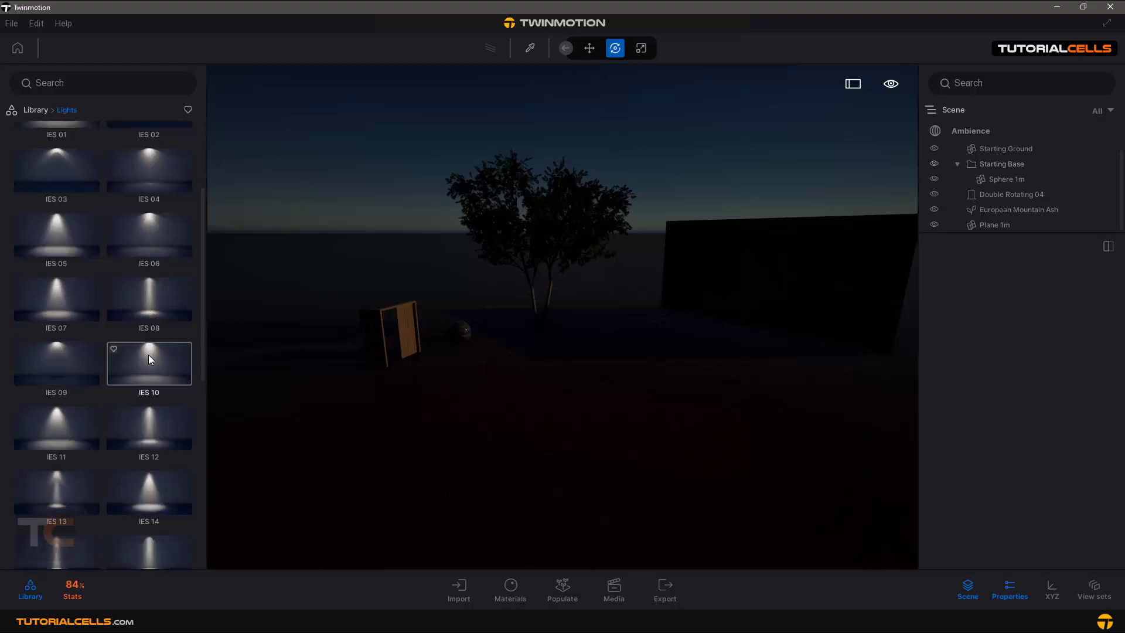
scroll(149, 357, down, 6)
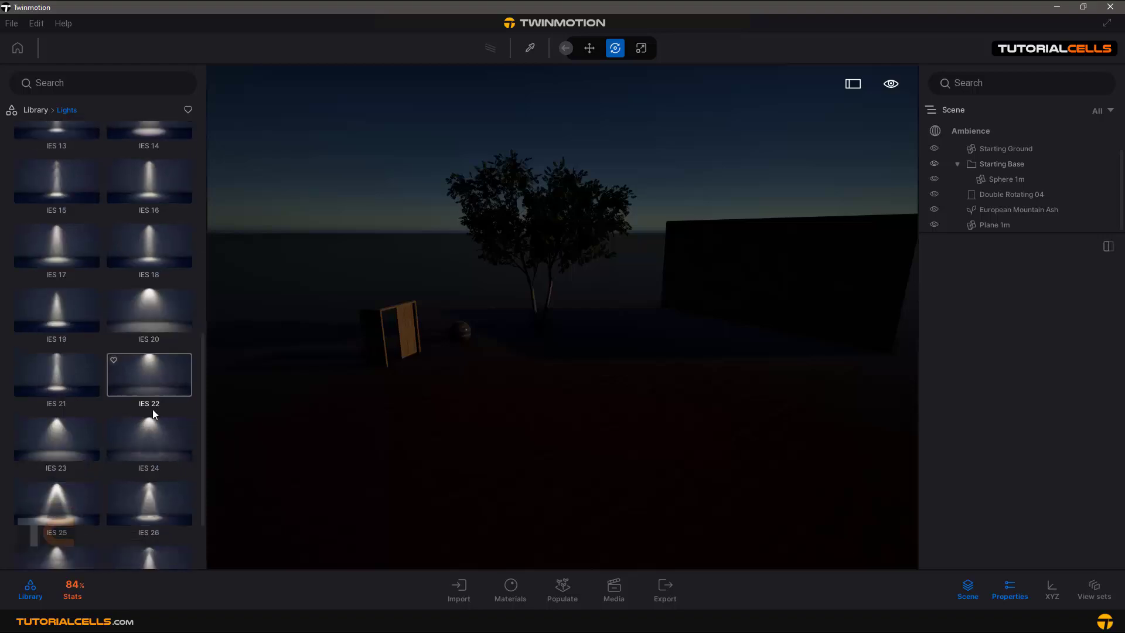
scroll(153, 409, down, 2)
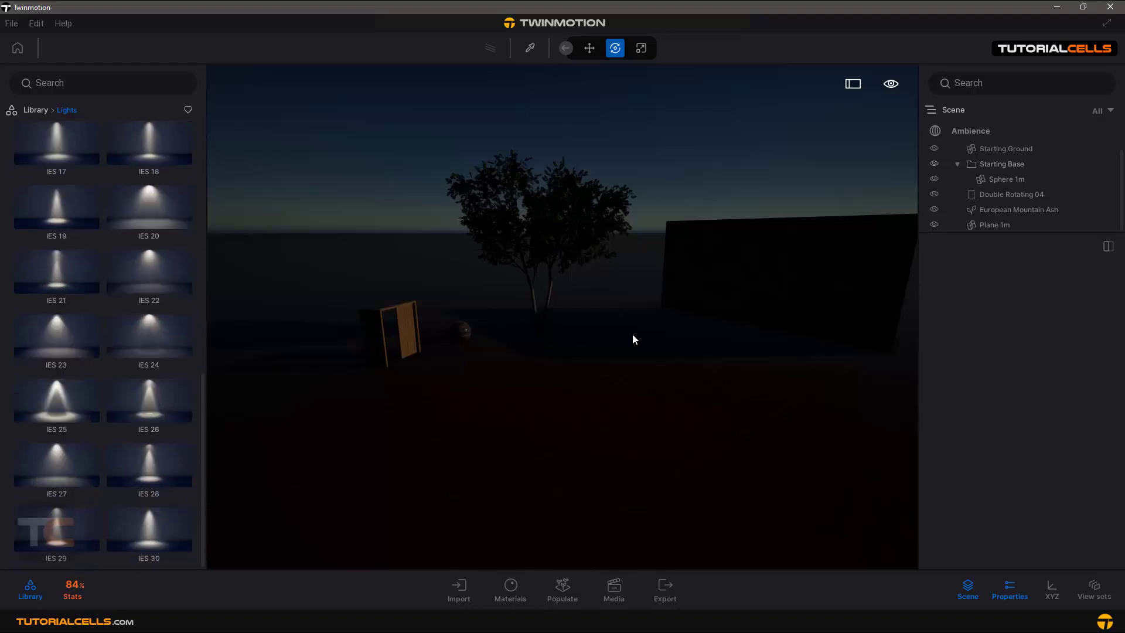
right_drag(632, 338, 648, 323)
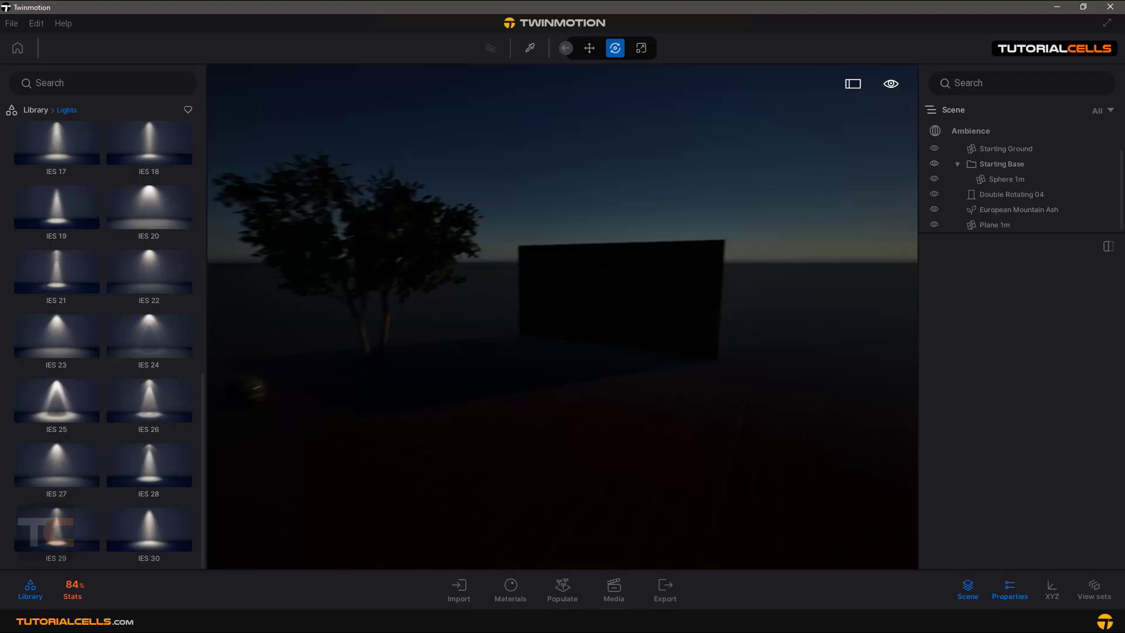
key(Up)
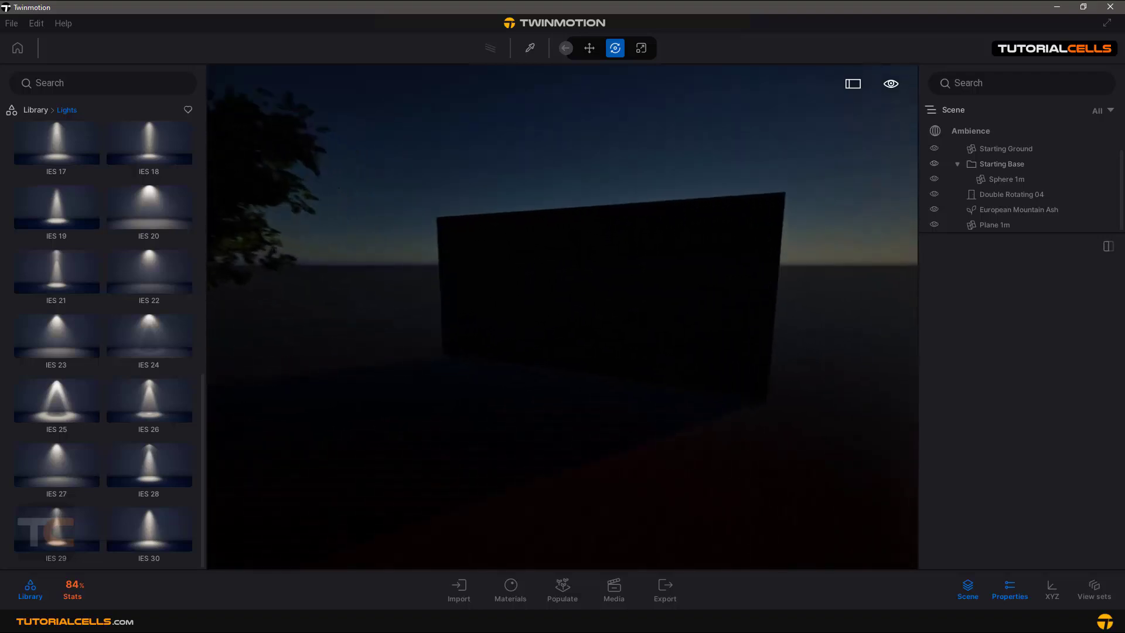
drag(151, 328, 418, 235)
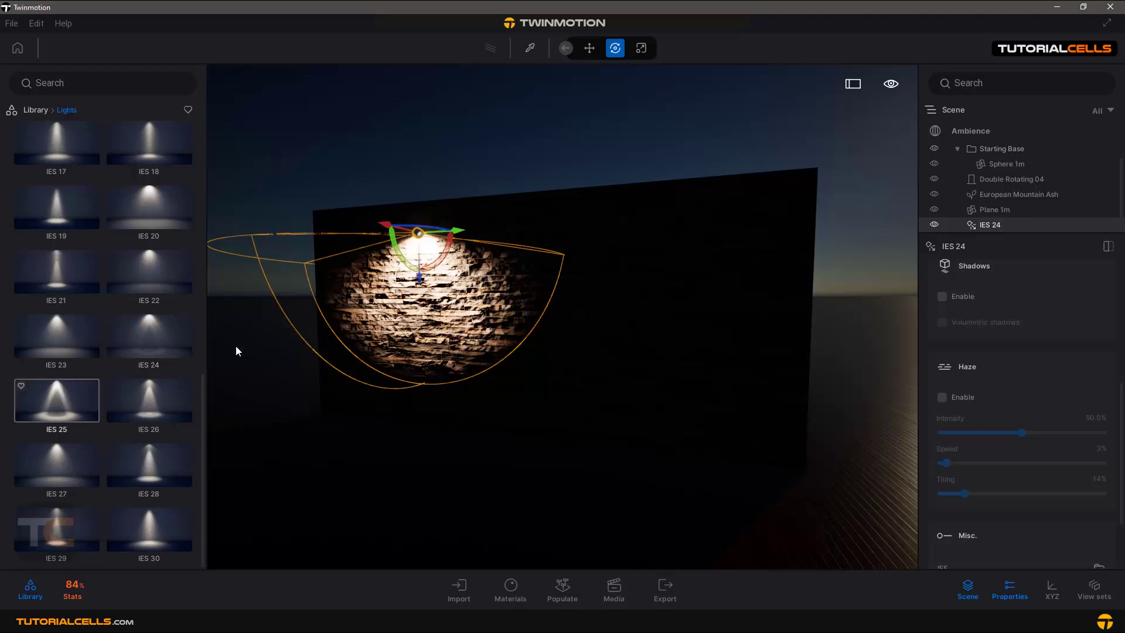
drag(236, 351, 666, 213)
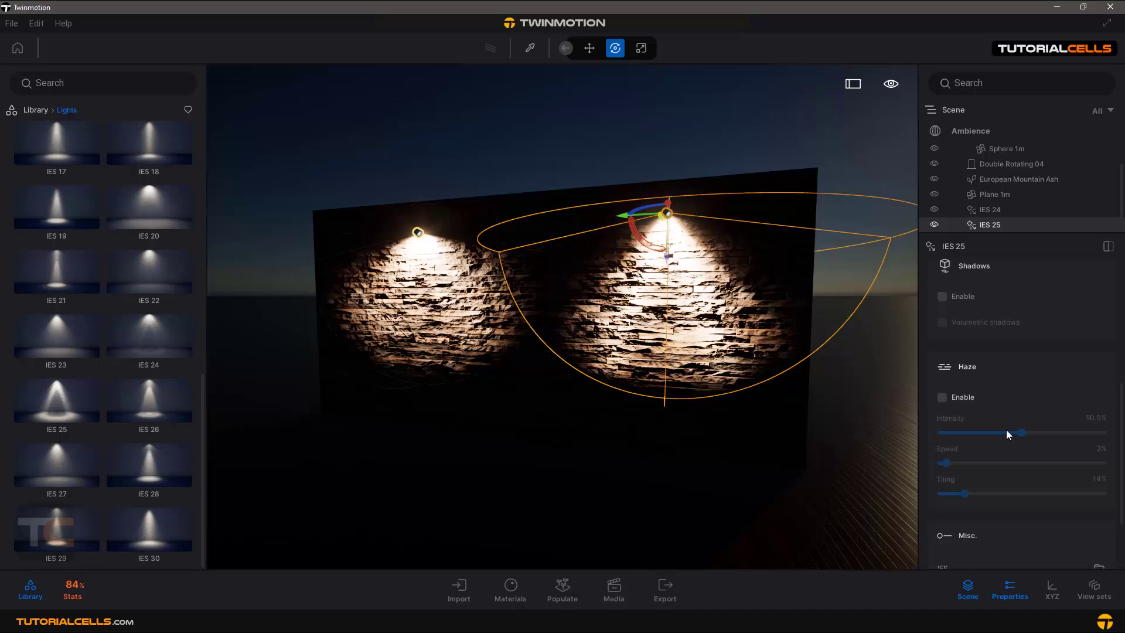
scroll(1007, 434, down, 2)
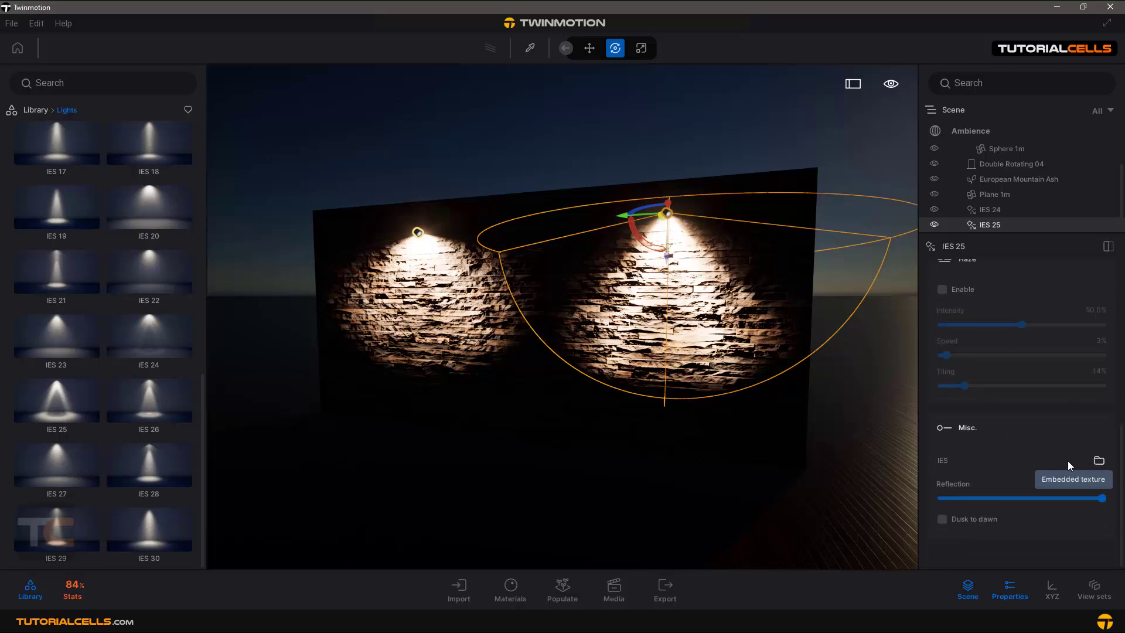
click(1098, 460)
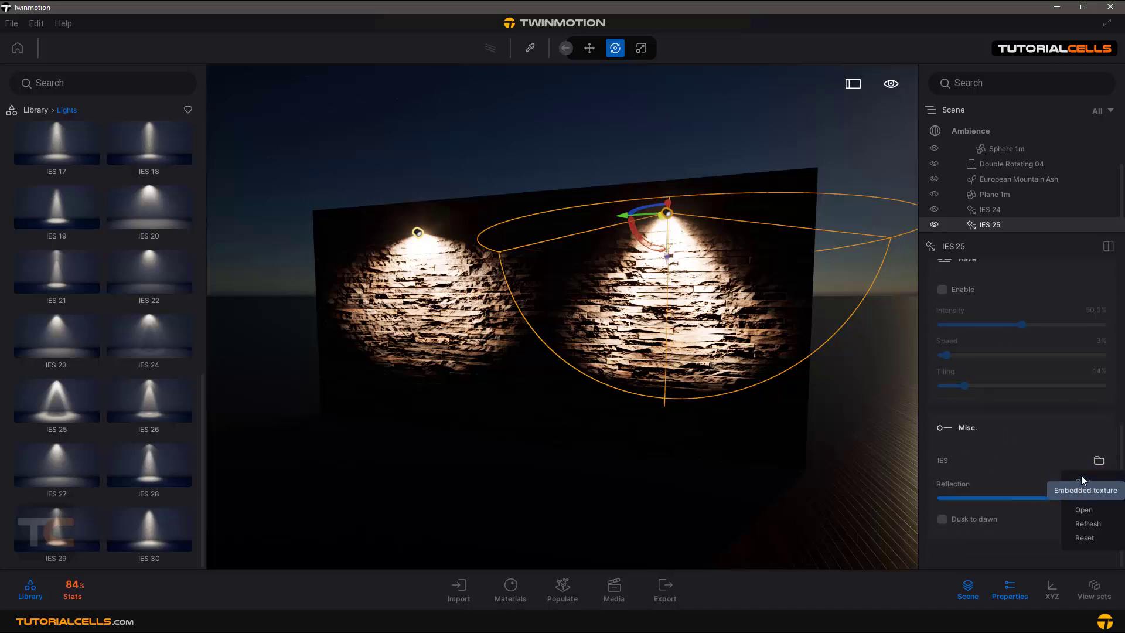
click(1085, 509)
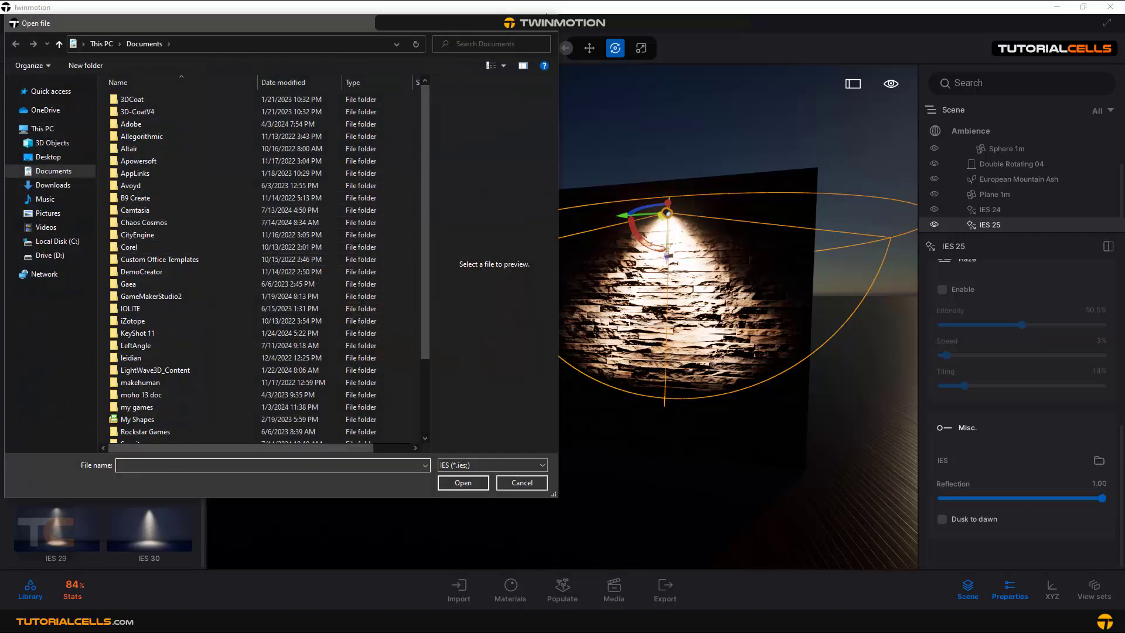
key(Escape)
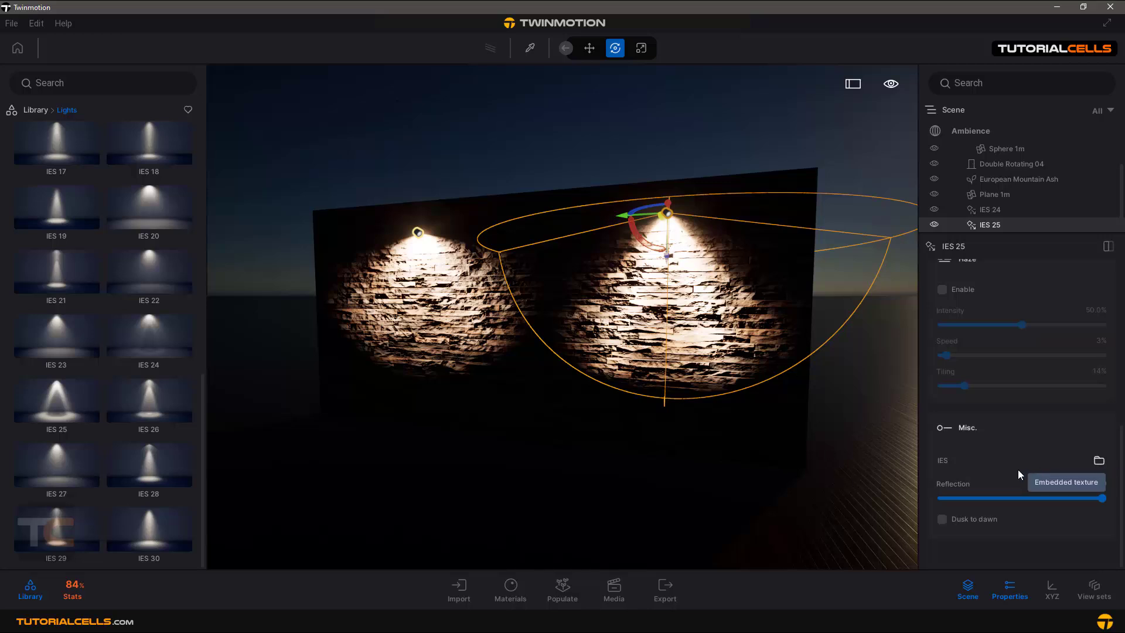
Tilt the IES 25 light with its rotation ring to angle its pool across the wall
scroll(1010, 477, up, 2)
scroll(1009, 465, up, 4)
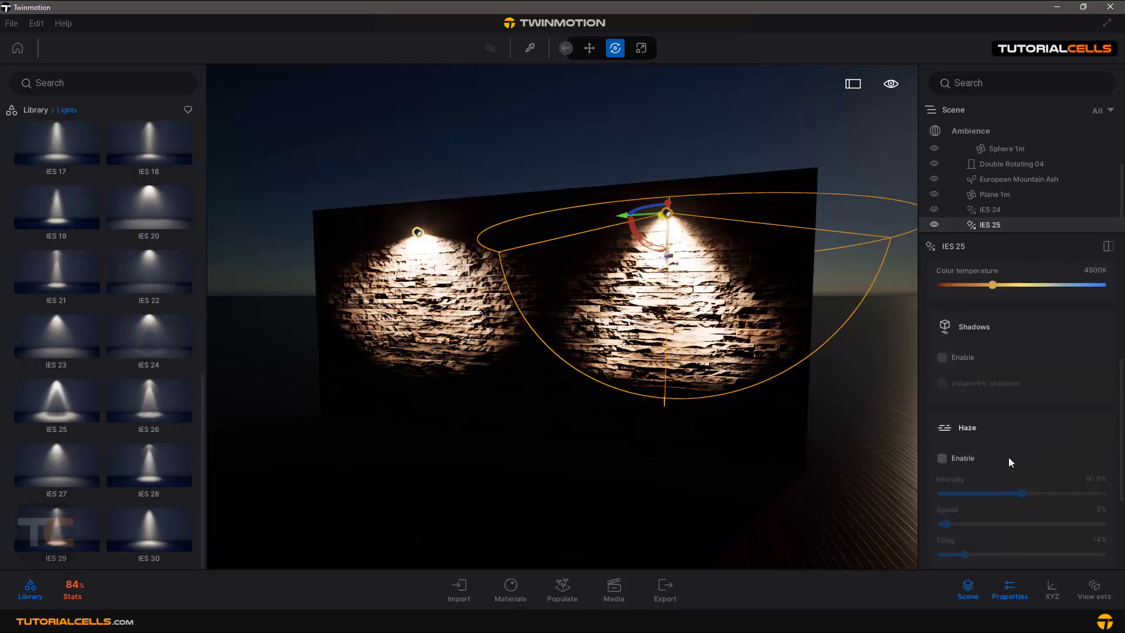
scroll(1008, 457, up, 3)
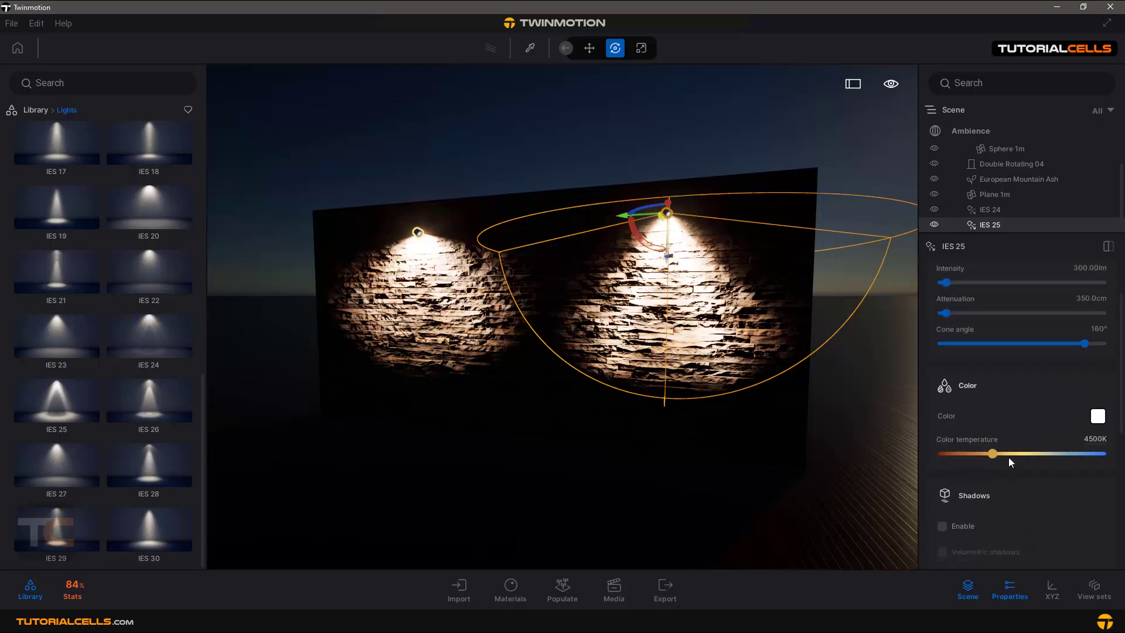
scroll(1000, 429, down, 5)
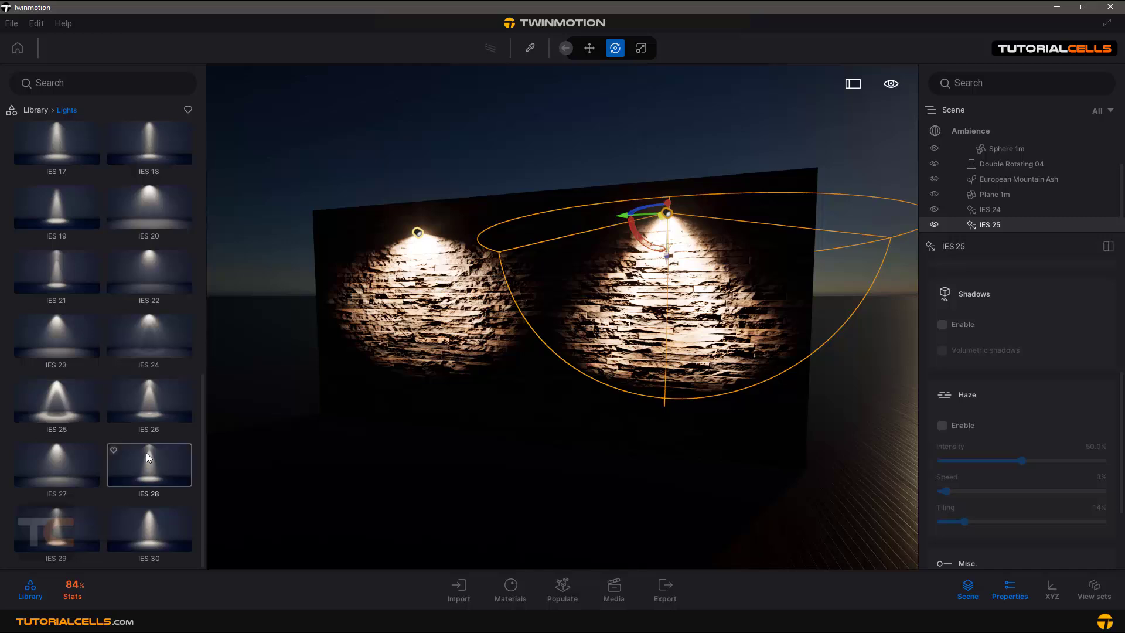
scroll(125, 355, up, 3)
scroll(127, 357, up, 7)
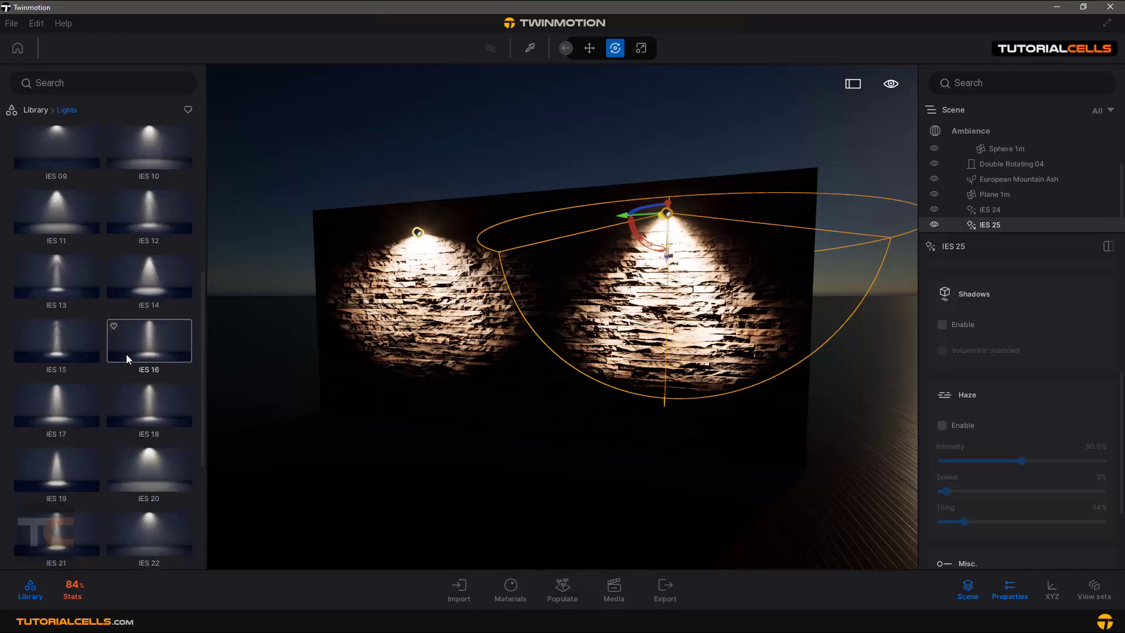
scroll(126, 358, up, 2)
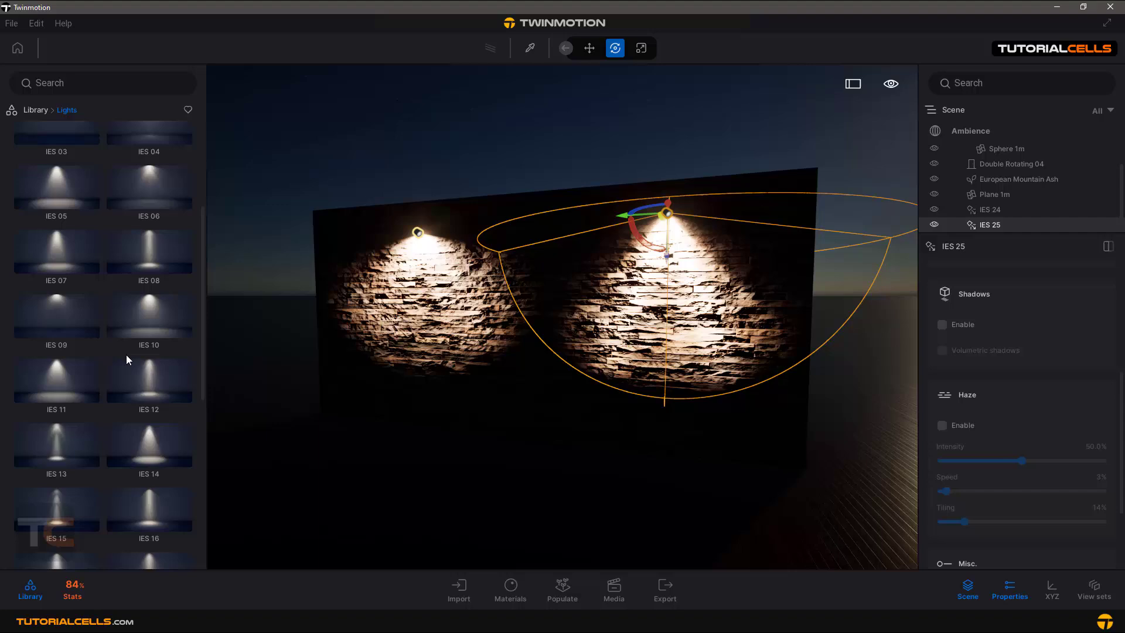
right_drag(624, 251, 602, 218)
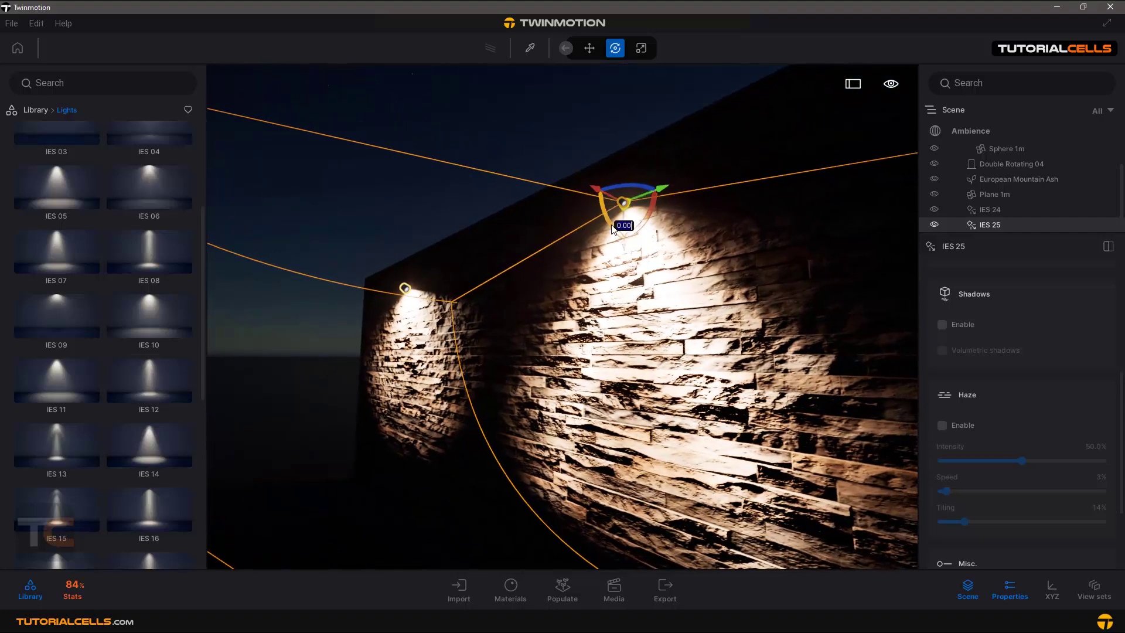
mouse_move(602, 218)
mouse_down()
mouse_move(584, 189)
mouse_move(602, 223)
mouse_move(588, 188)
mouse_move(593, 211)
mouse_up()
Enable haze on IES 25 at 5.1% intensity and 77% tiling, leaving shadows off
click(943, 326)
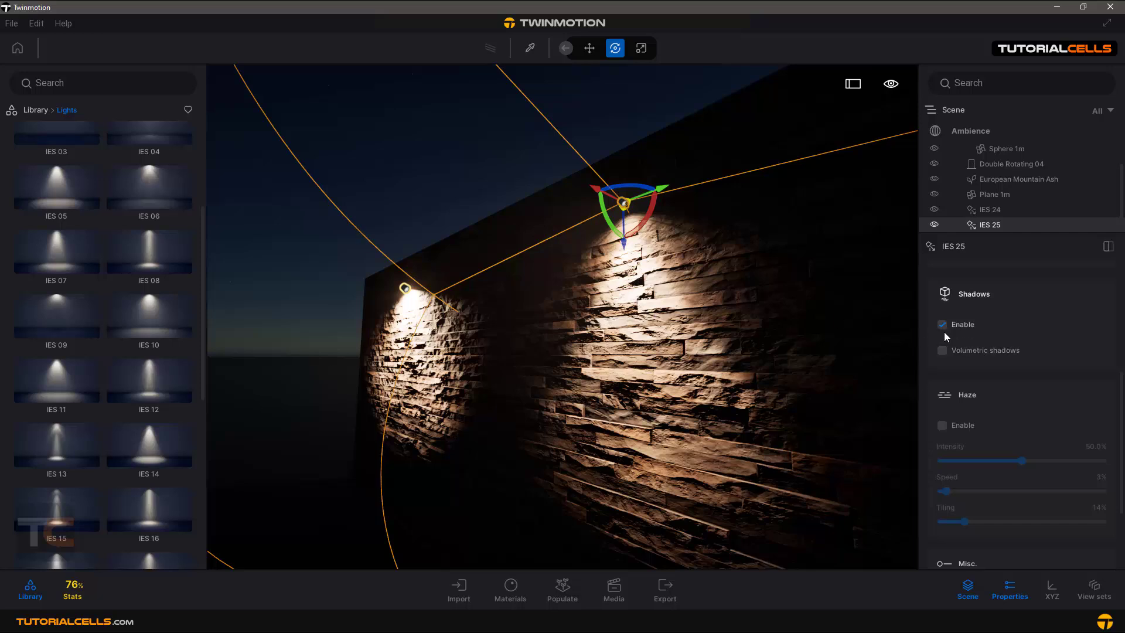
click(943, 325)
click(942, 425)
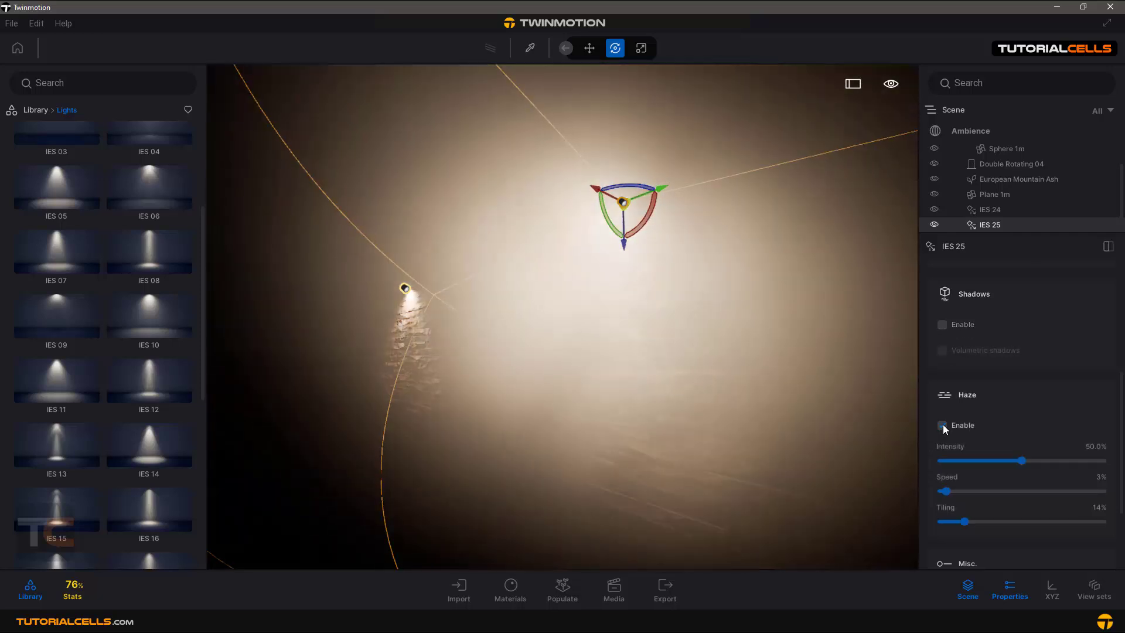
drag(1001, 460, 948, 460)
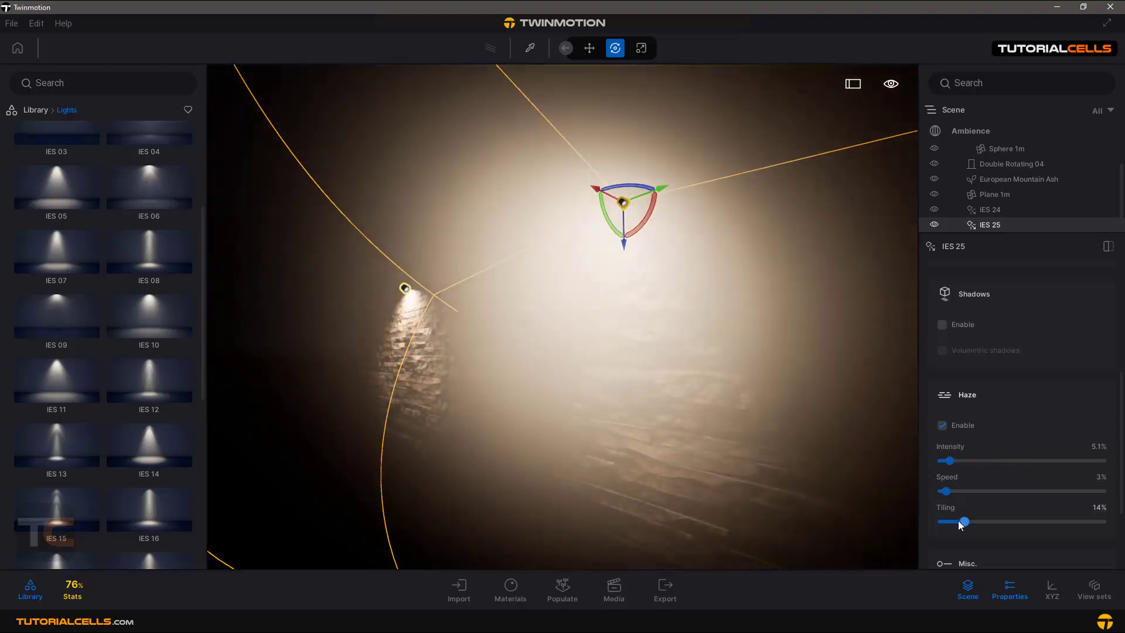
drag(964, 521, 1064, 521)
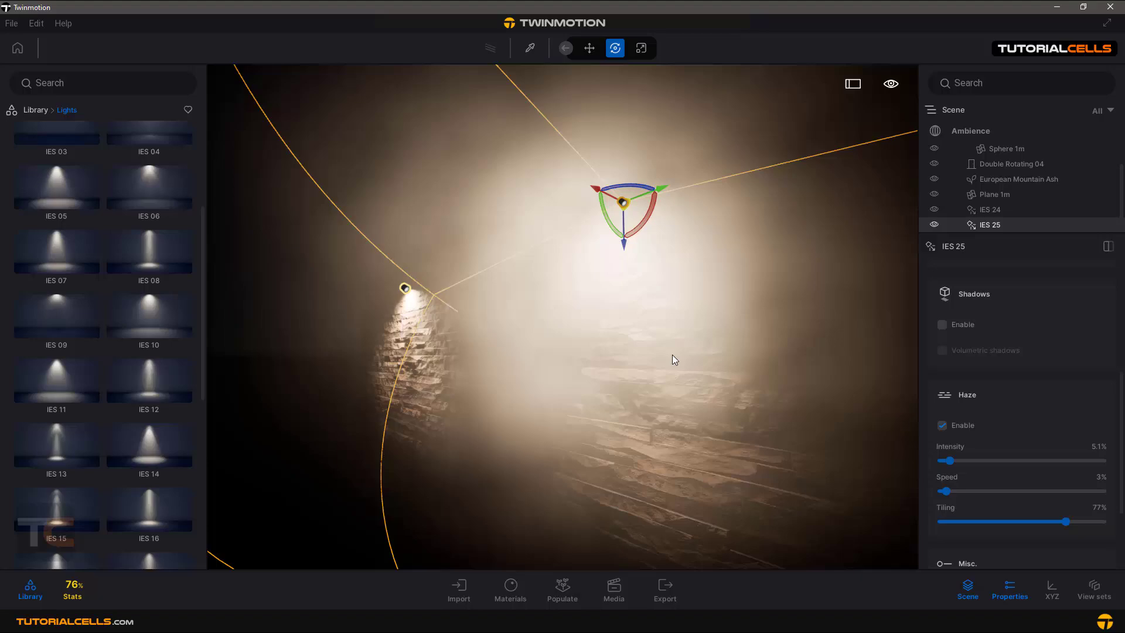
scroll(669, 353, down, 10)
right_drag(593, 322, 546, 349)
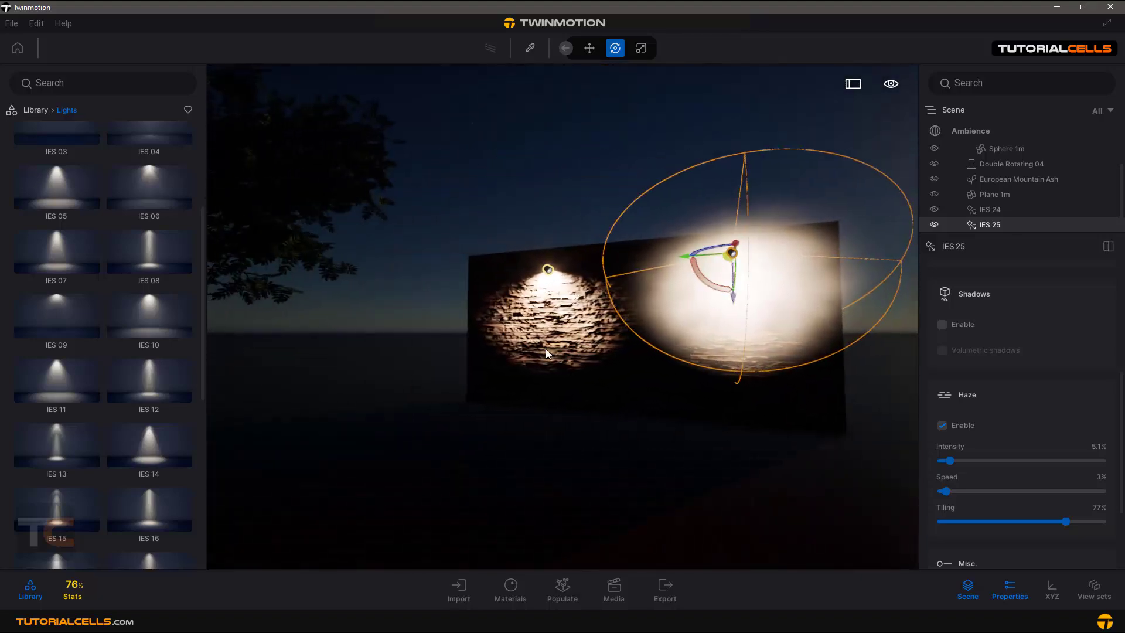
Toggle the visibility of IES 24 and IES 25 off and back on
click(934, 225)
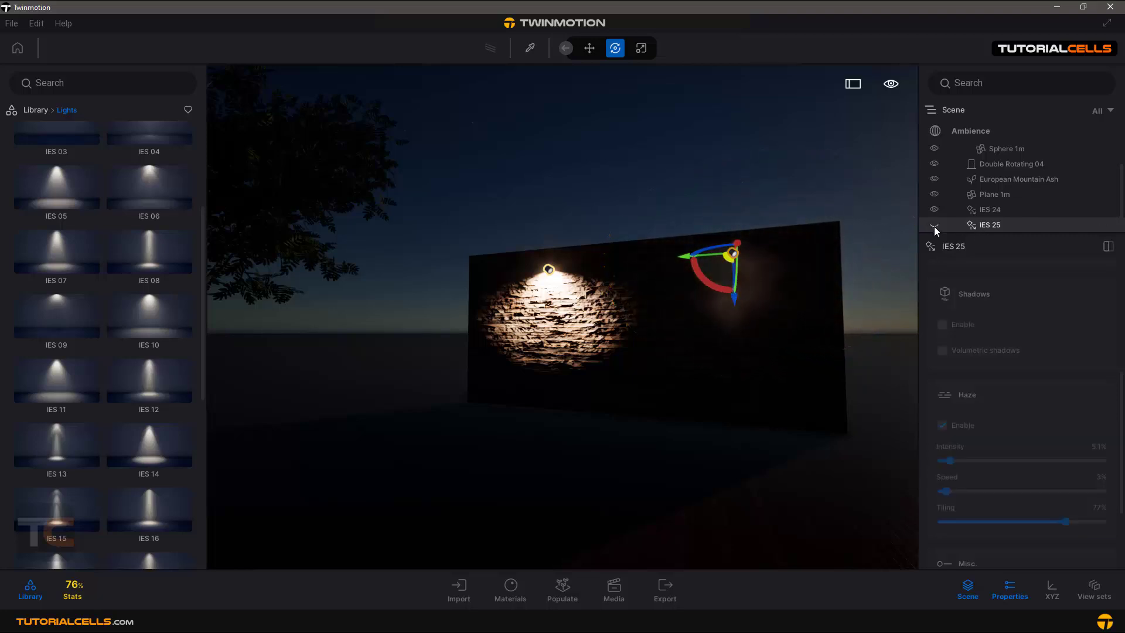
click(934, 225)
click(934, 209)
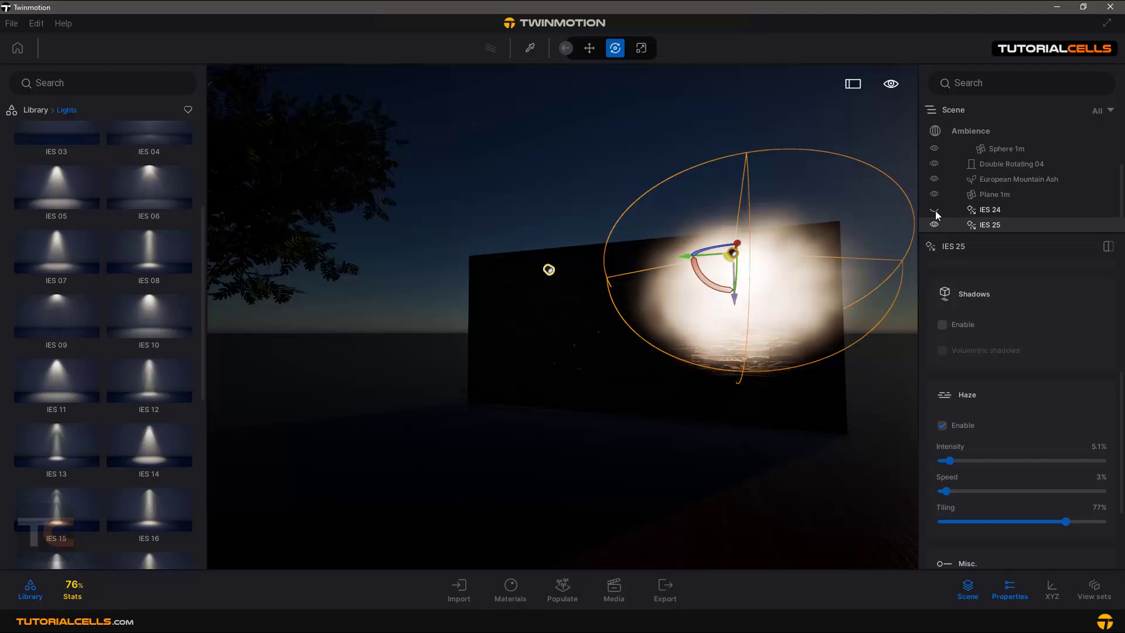
click(935, 210)
click(932, 226)
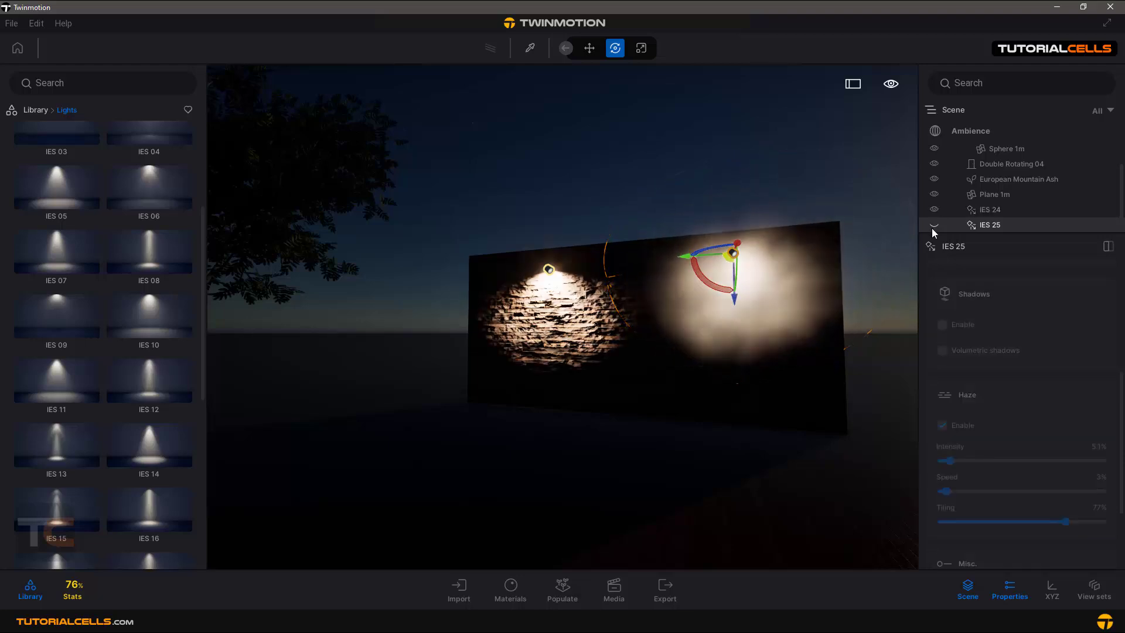
click(933, 226)
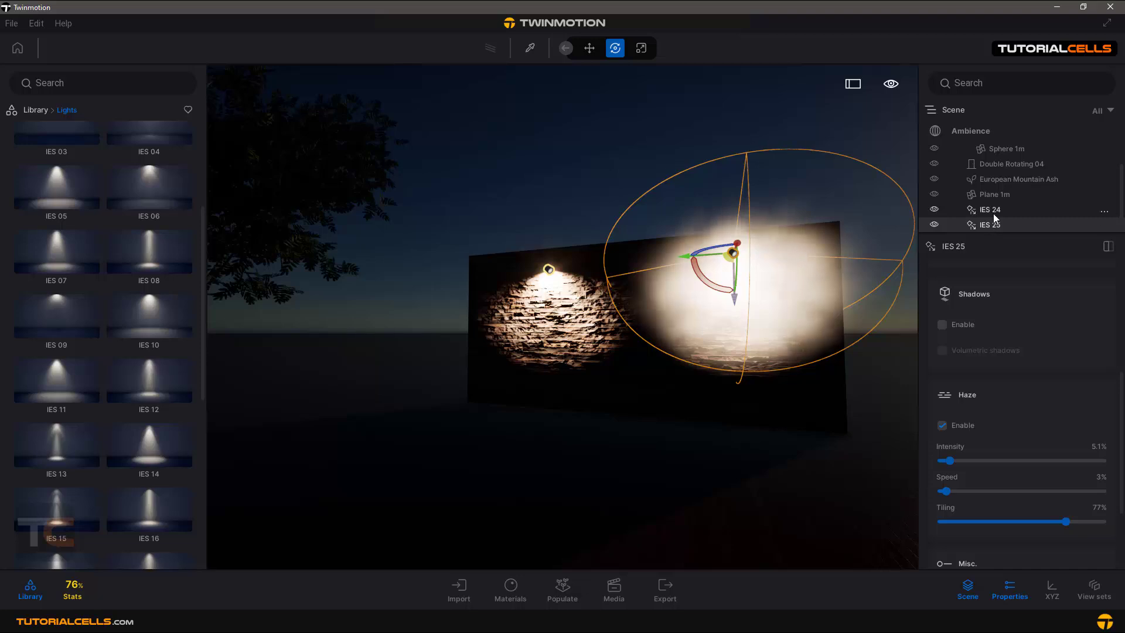
Filter the scene list to Light, select IES 24 and IES 25, and delete them
click(1109, 113)
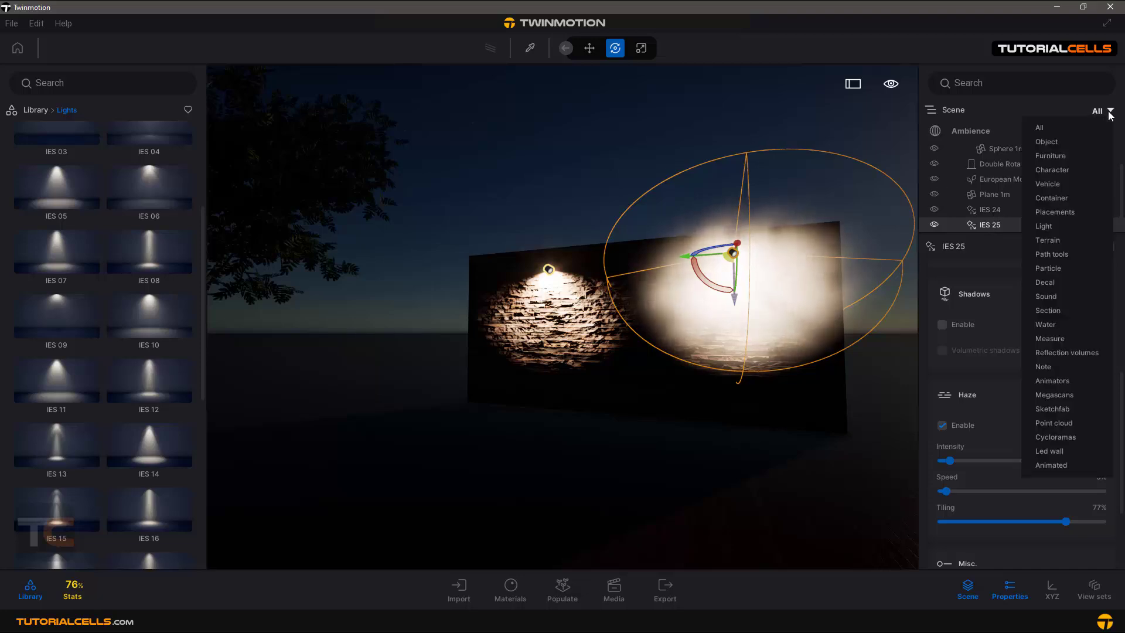
click(1043, 226)
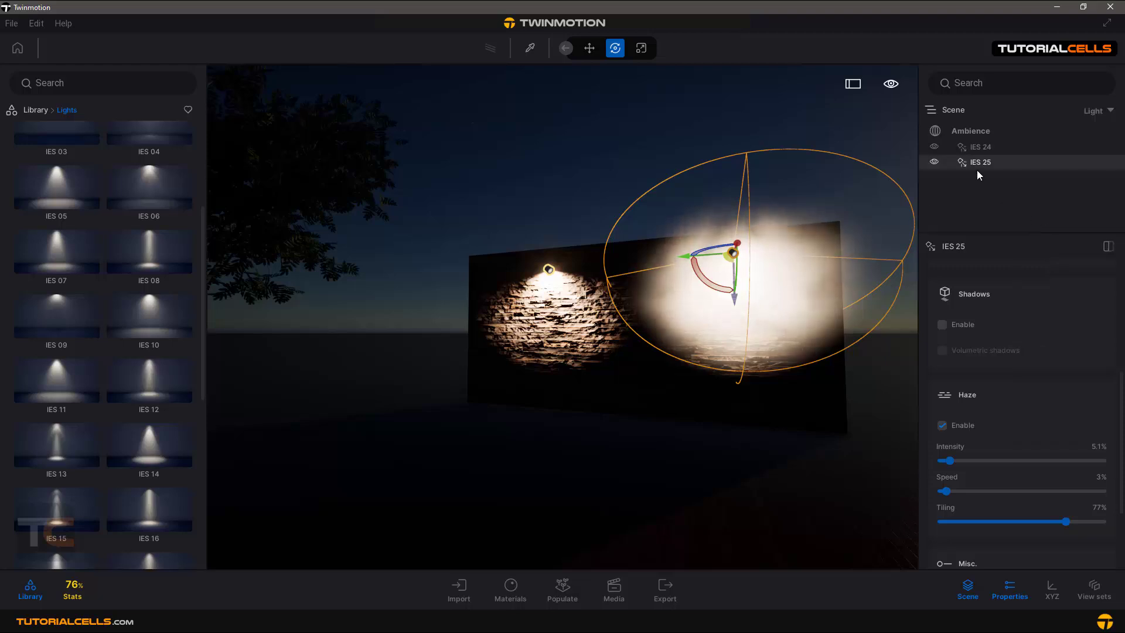
ctrl+click(982, 145)
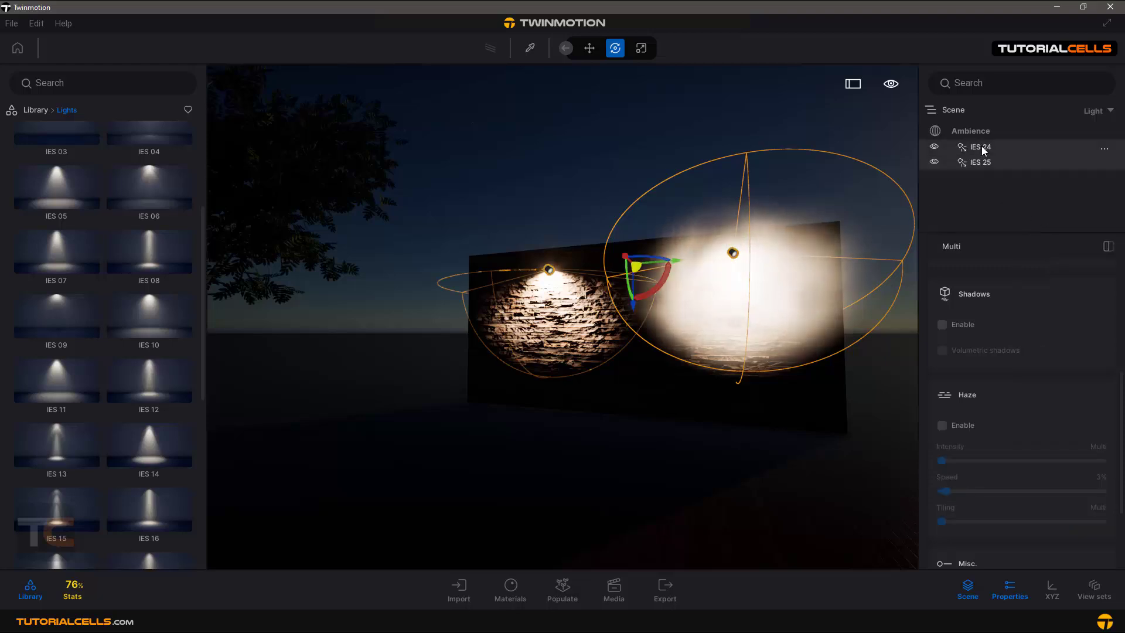
key(Delete)
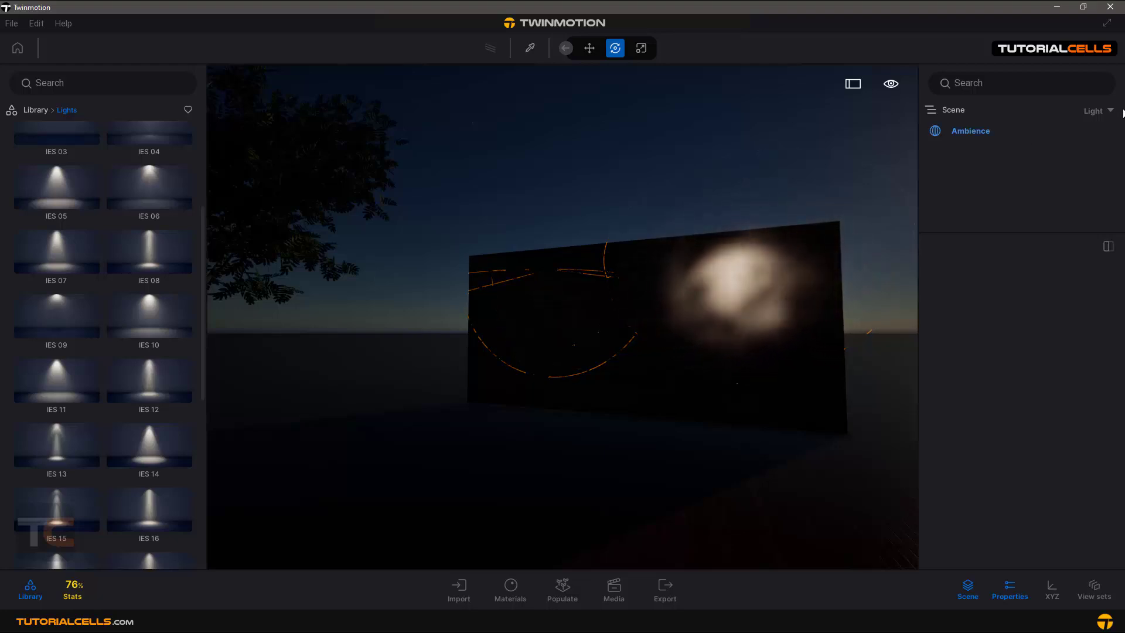
Reset the scene list filter to All
click(1110, 111)
click(1060, 129)
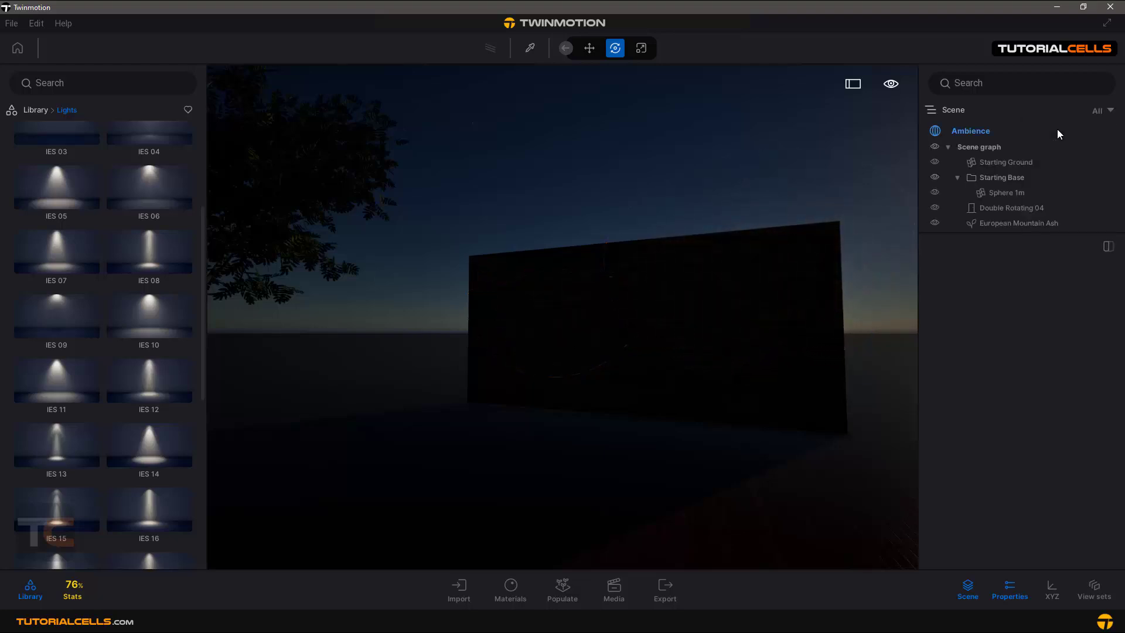
scroll(135, 308, down, 2)
scroll(134, 308, down, 5)
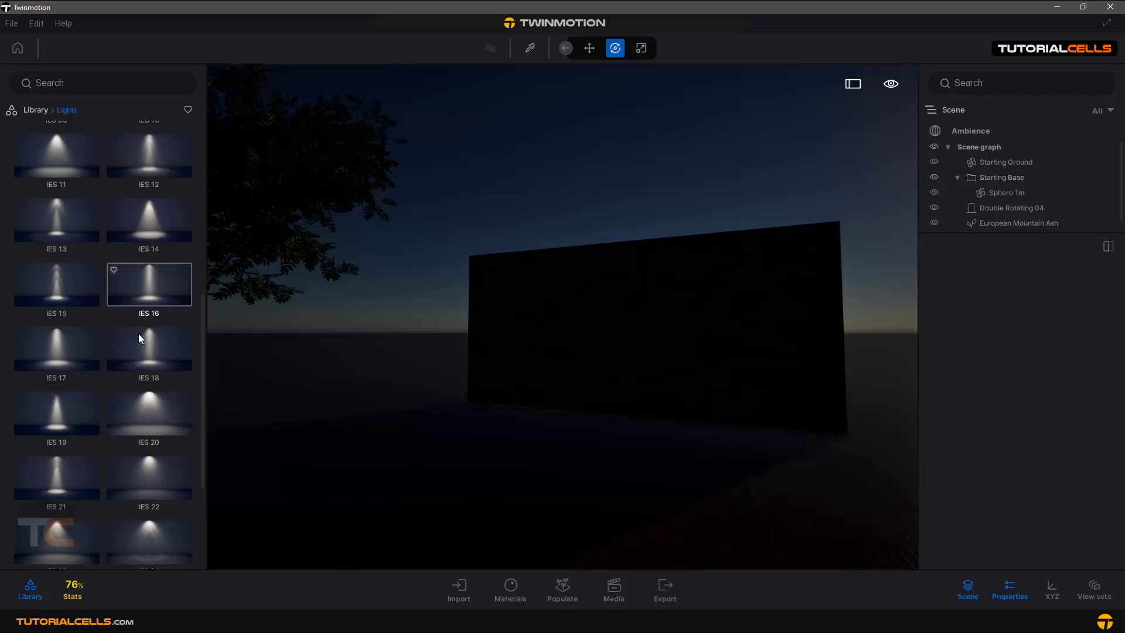
scroll(125, 388, up, 8)
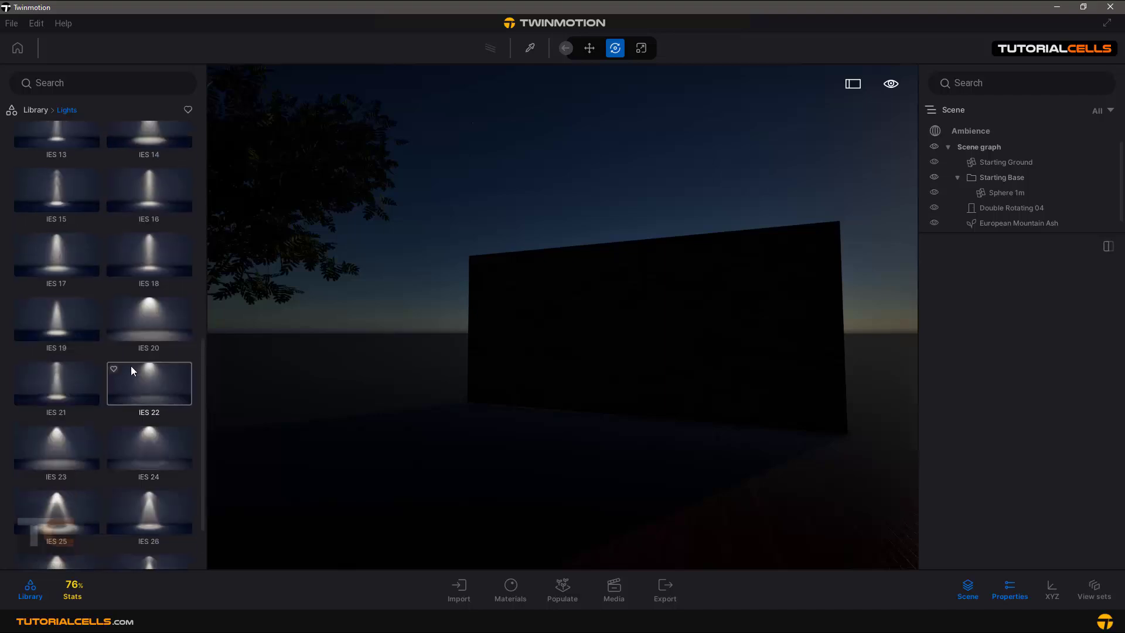